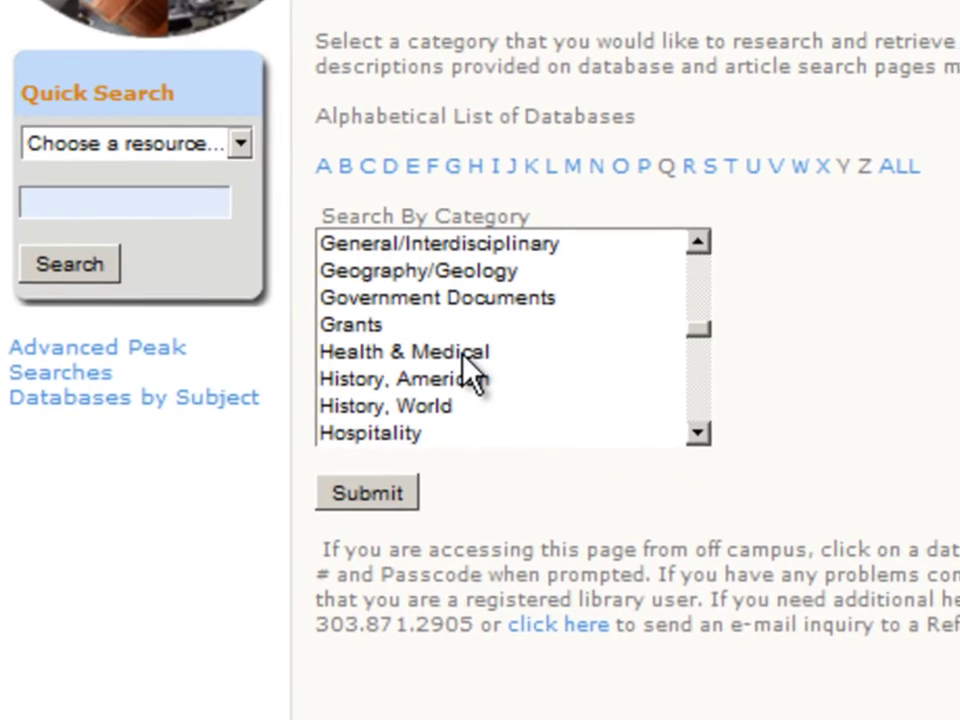
List the databases in the Health & Medical category and open PubMed (MEDLINE).
{"action": "left_click", "coordinate": [463, 353]}
{"action": "left_click", "coordinate": [372, 495]}
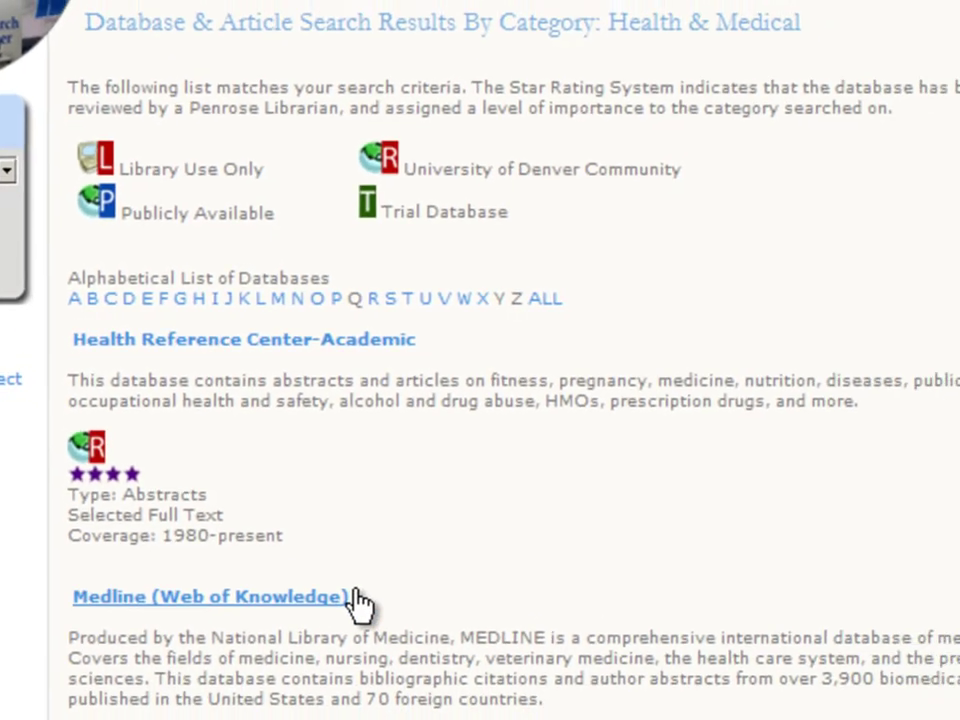
{"action": "scroll", "coordinate": [360, 600], "scroll_direction": "down", "scroll_amount": 3}
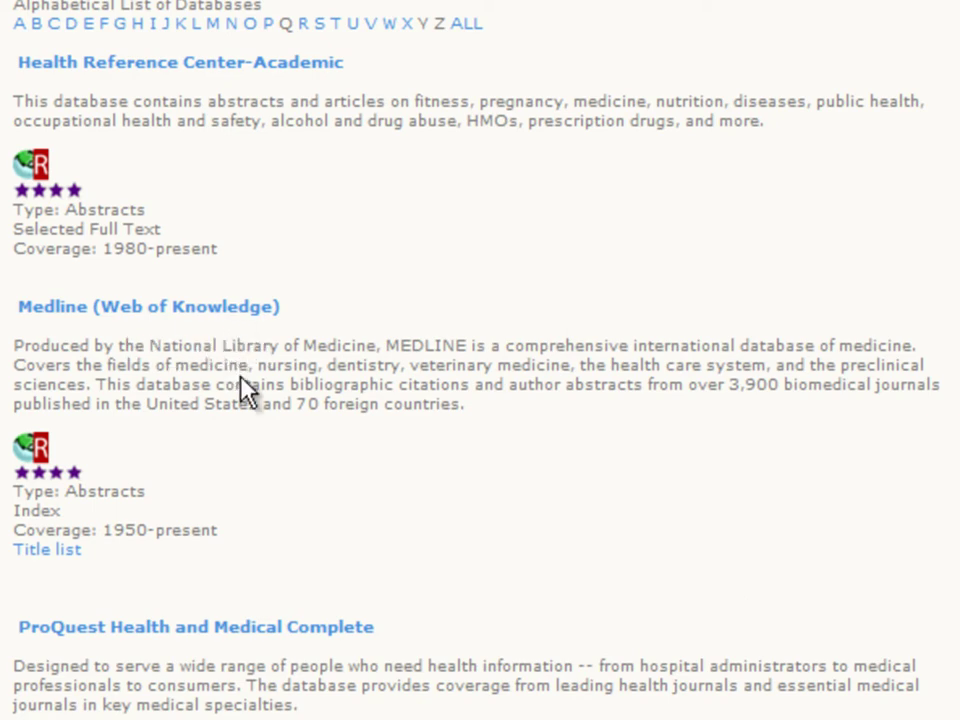
{"action": "scroll", "coordinate": [242, 390], "scroll_direction": "down", "scroll_amount": 3}
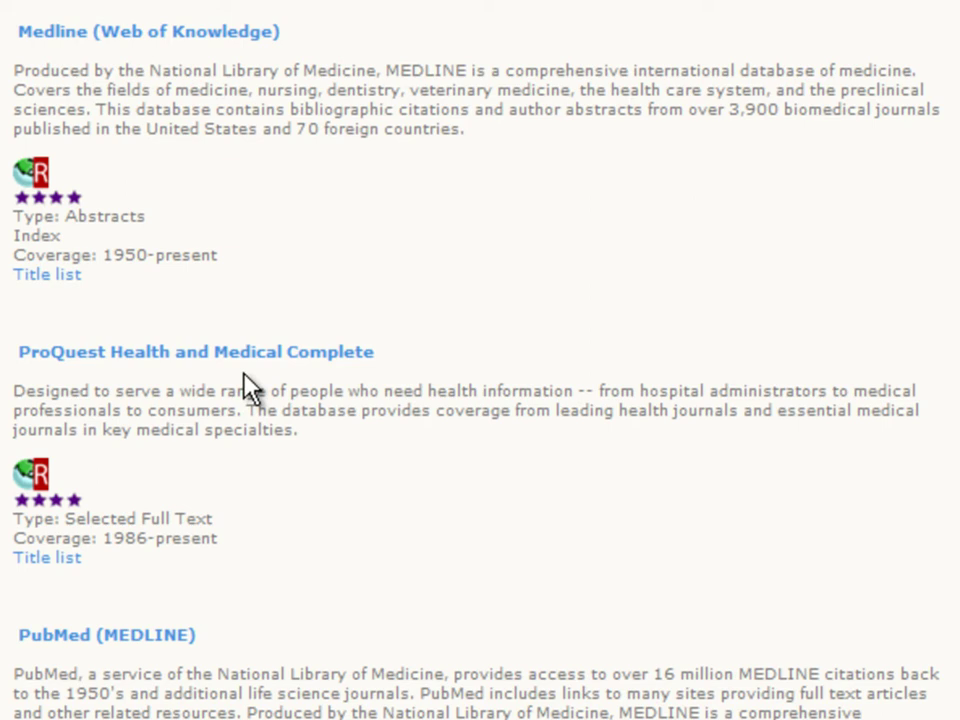
{"action": "scroll", "coordinate": [236, 440], "scroll_direction": "down", "scroll_amount": 3}
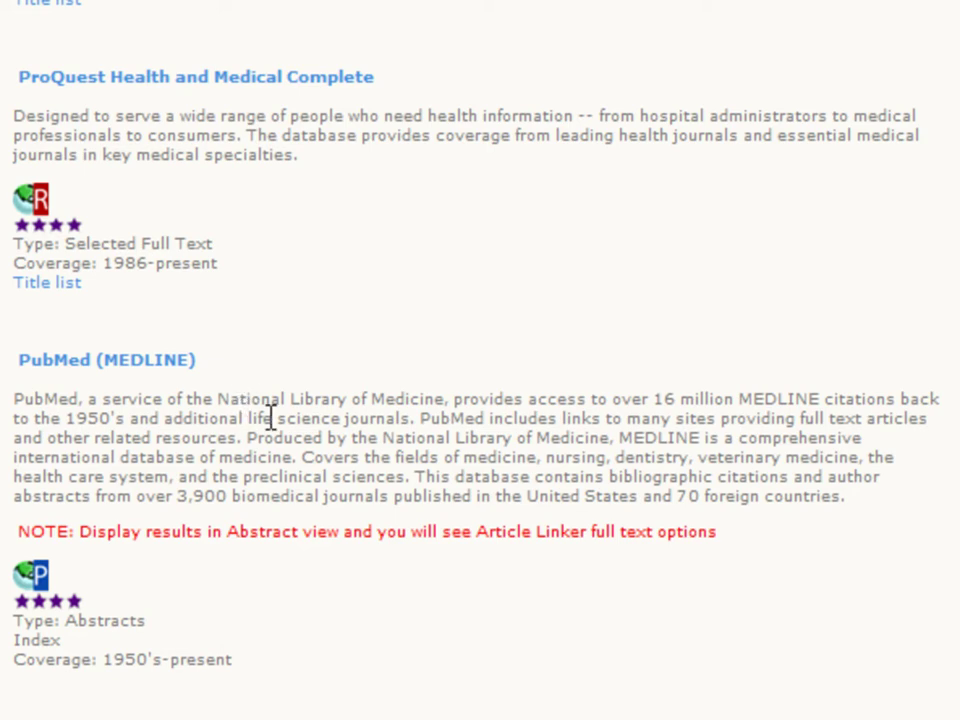
{"action": "scroll", "coordinate": [280, 412], "scroll_direction": "down", "scroll_amount": 3}
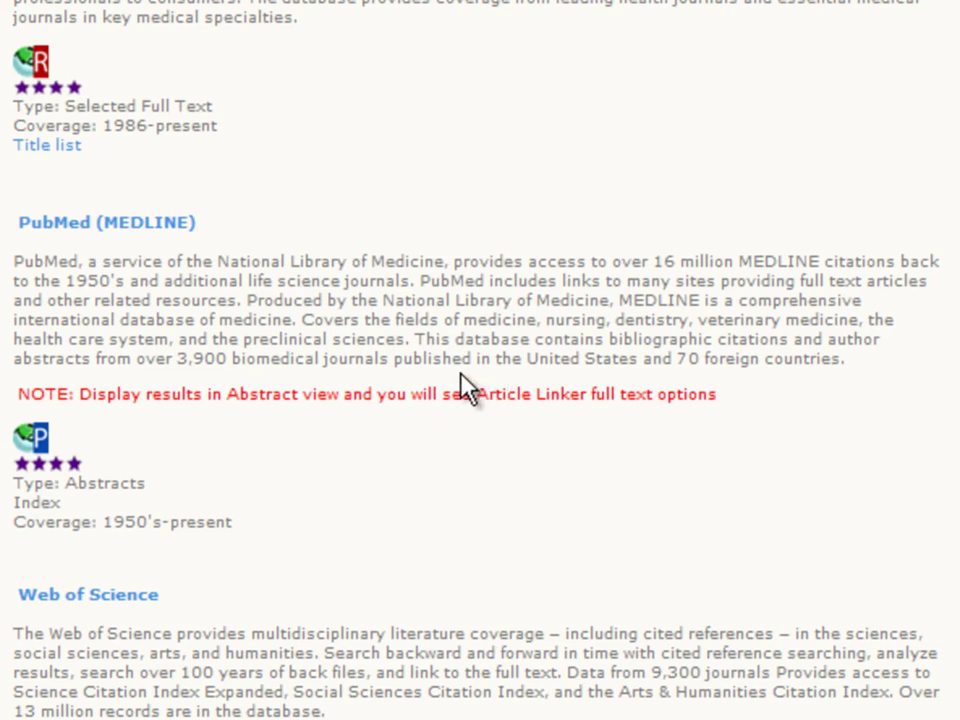
{"action": "left_click", "coordinate": [100, 223]}
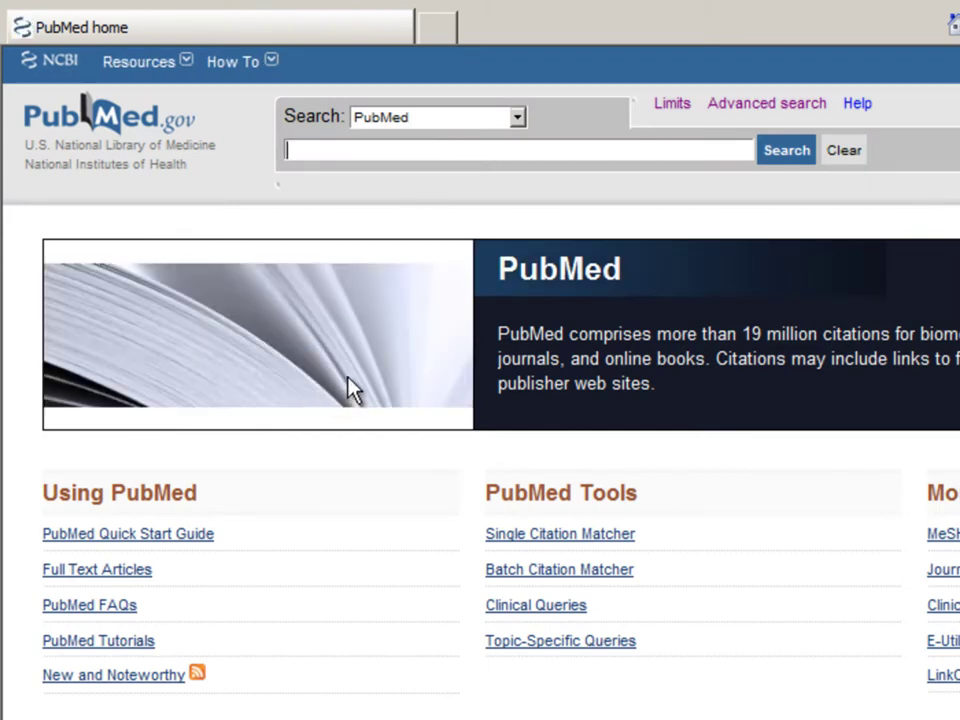
Open the search limits page and enter "pregnancy and prevention" as the PubMed search terms.
{"action": "left_click", "coordinate": [672, 107]}
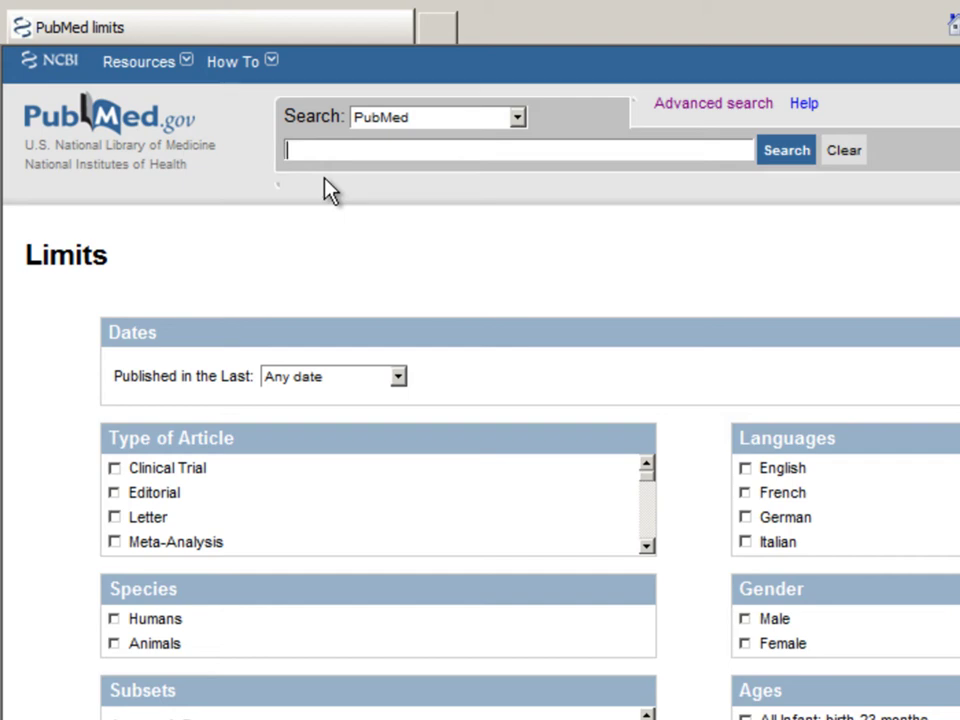
{"action": "type", "text": "pregn"}
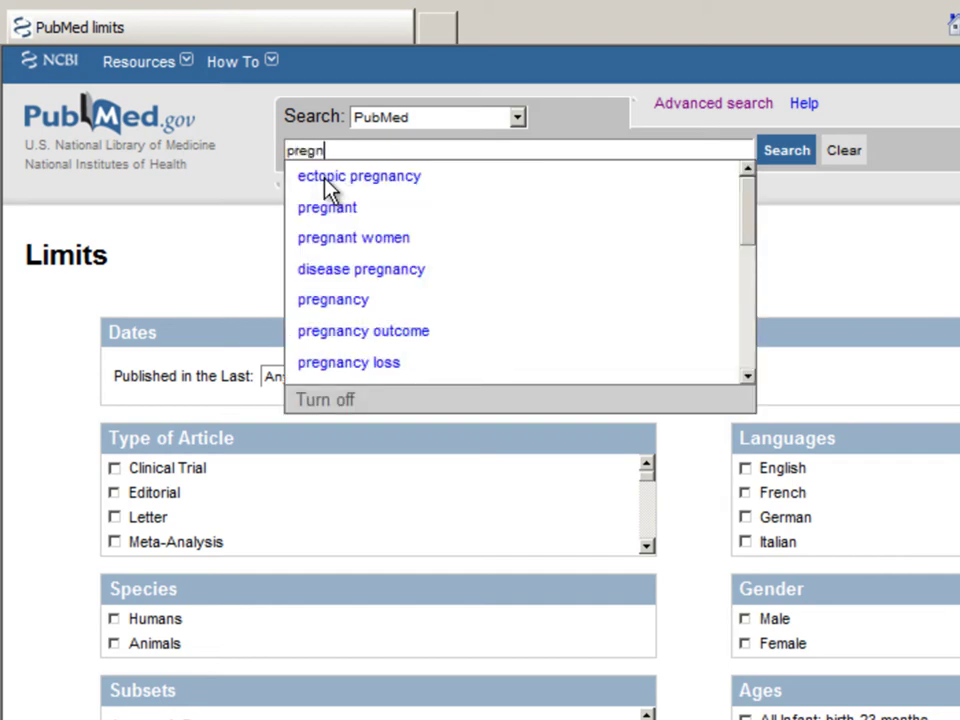
{"action": "type", "text": "ancy and "}
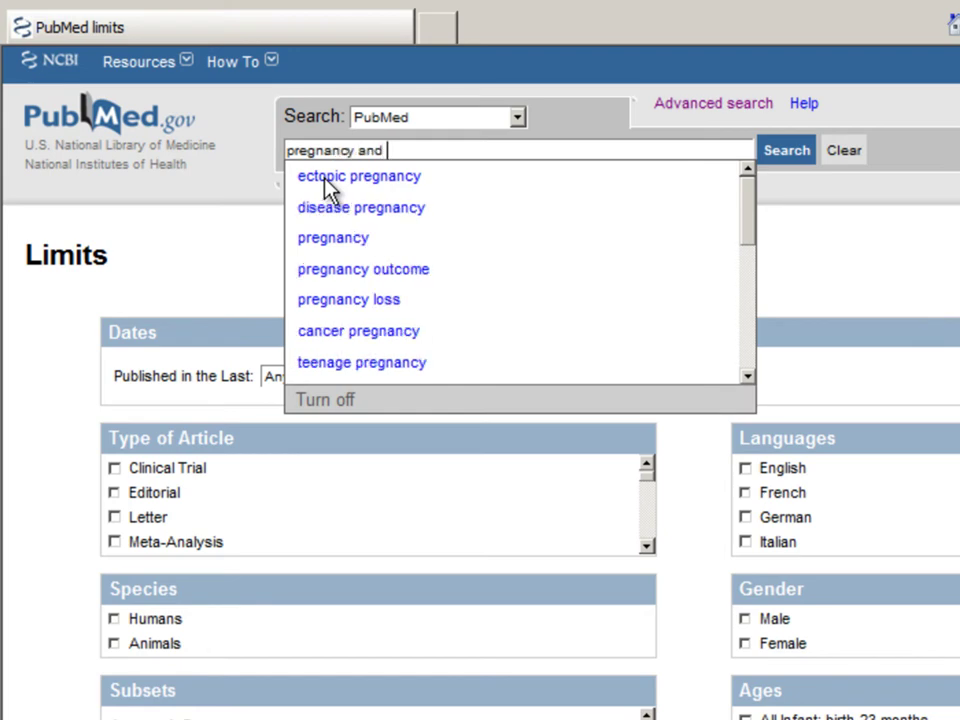
{"action": "type", "text": "prevention"}
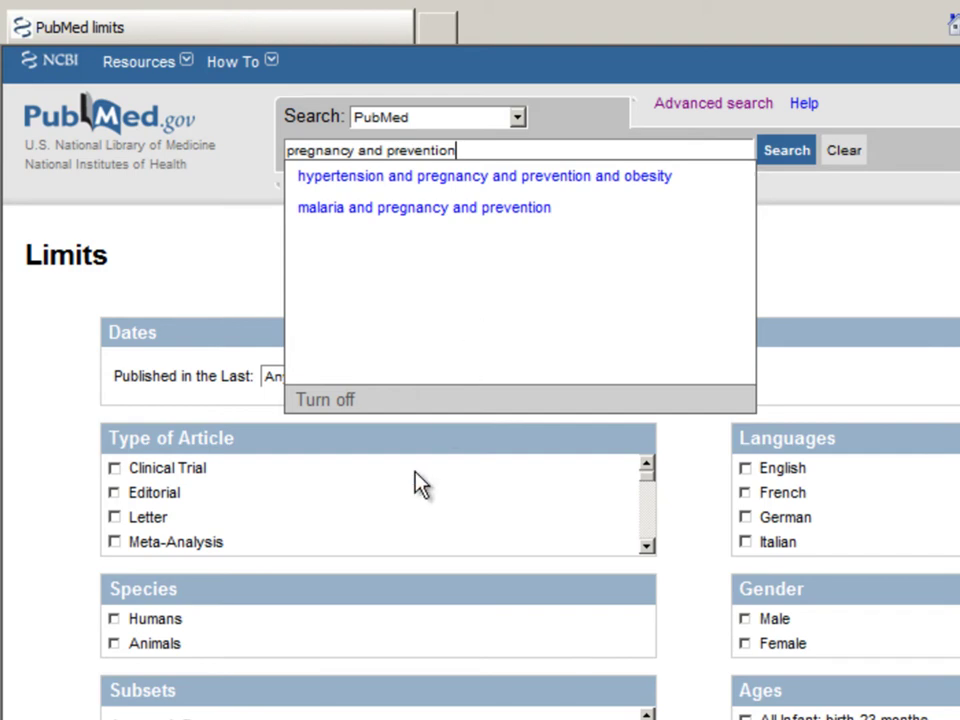
{"action": "left_click", "coordinate": [490, 637]}
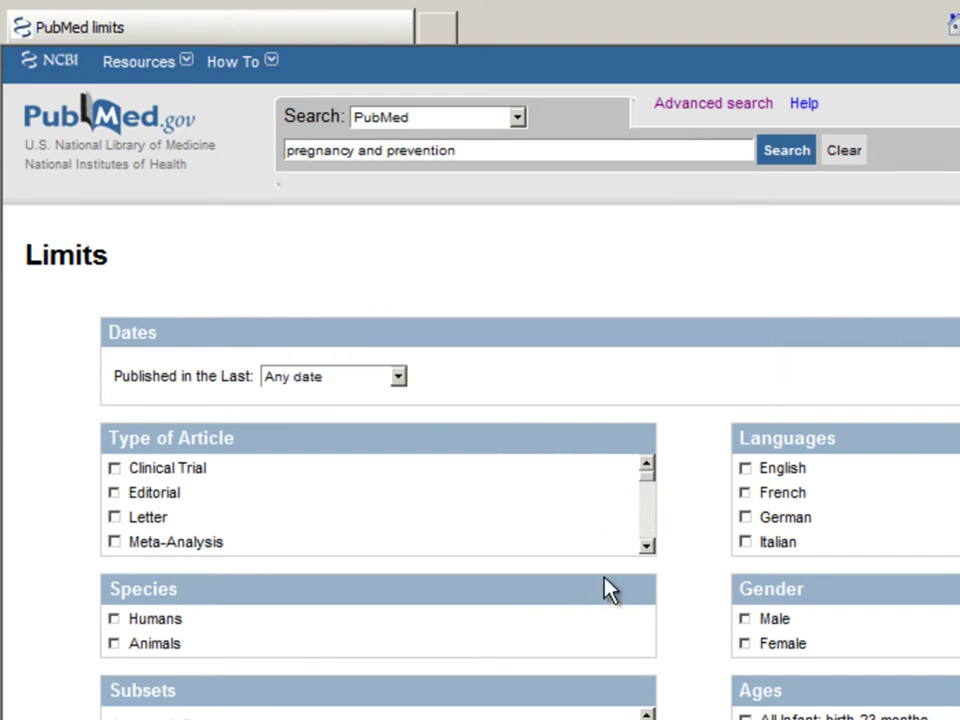
Limit the article type to Review and the language to English.
{"action": "left_click", "coordinate": [647, 547]}
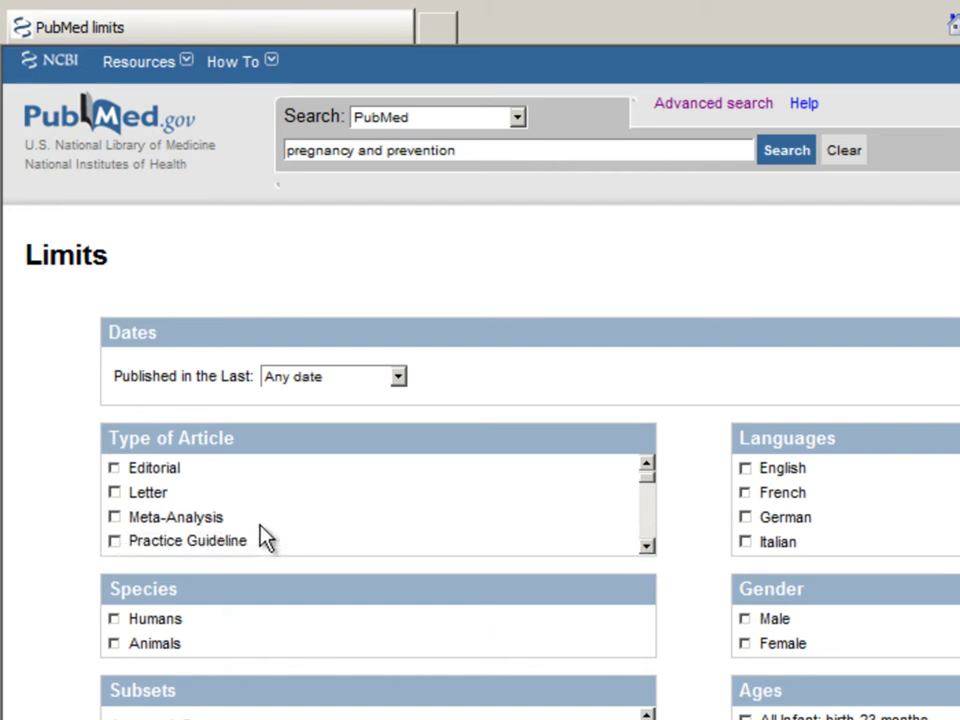
{"action": "left_click", "coordinate": [647, 547]}
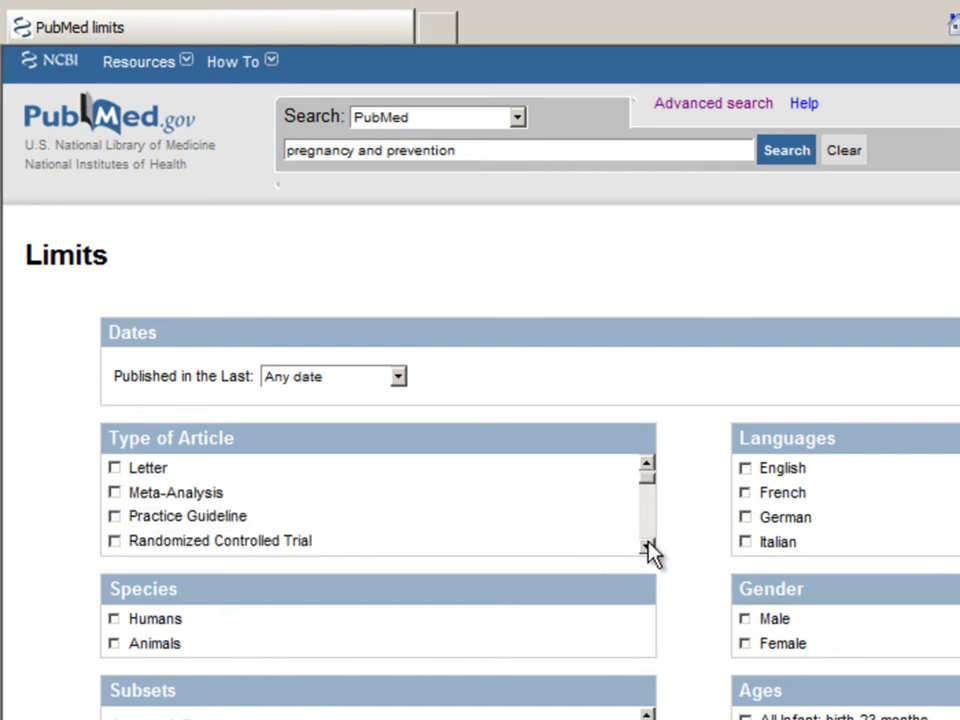
{"action": "left_click", "coordinate": [647, 547]}
{"action": "left_click", "coordinate": [647, 547]}
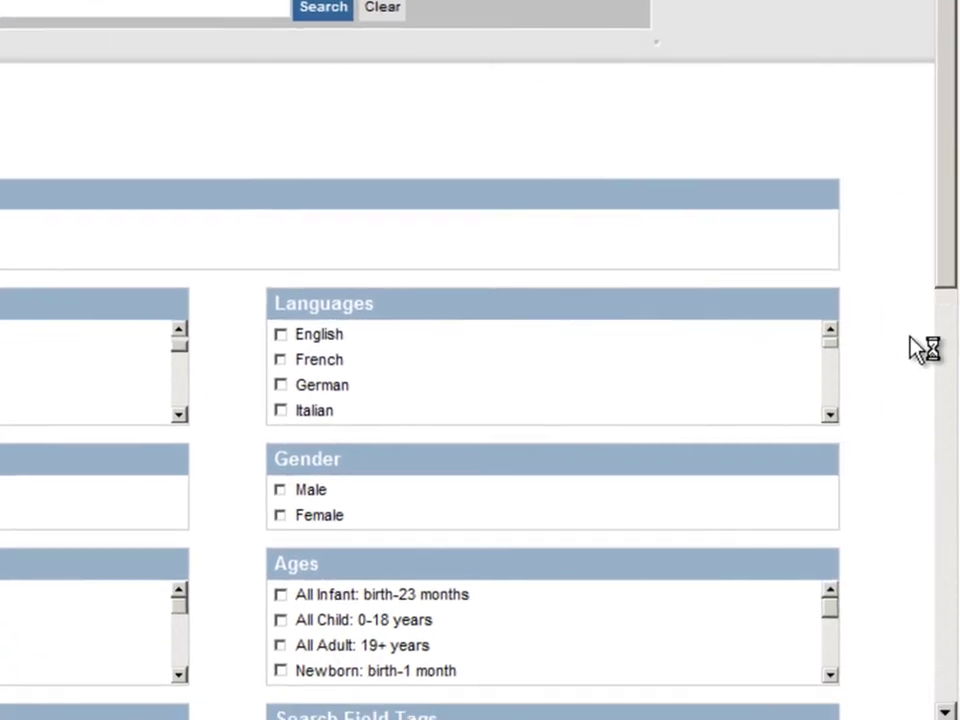
{"action": "left_click_drag", "start_coordinate": [948, 268], "coordinate": [949, 364]}
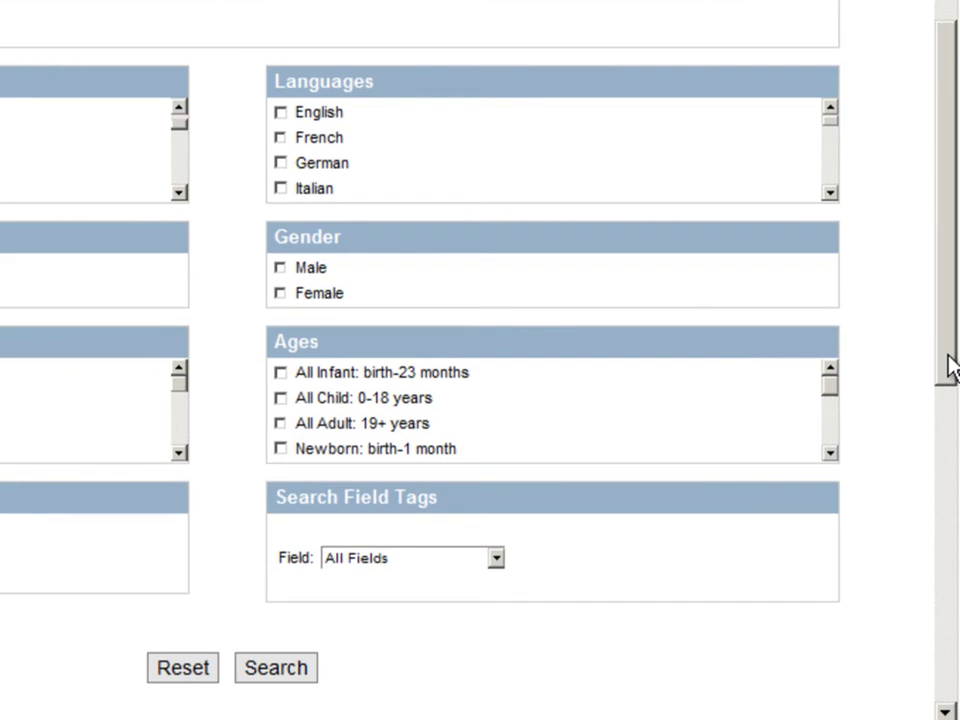
{"action": "left_click", "coordinate": [281, 112]}
Limit the ages to Adolescent: 13-18 years and run the search.
{"action": "left_click", "coordinate": [830, 454]}
{"action": "left_click", "coordinate": [830, 454]}
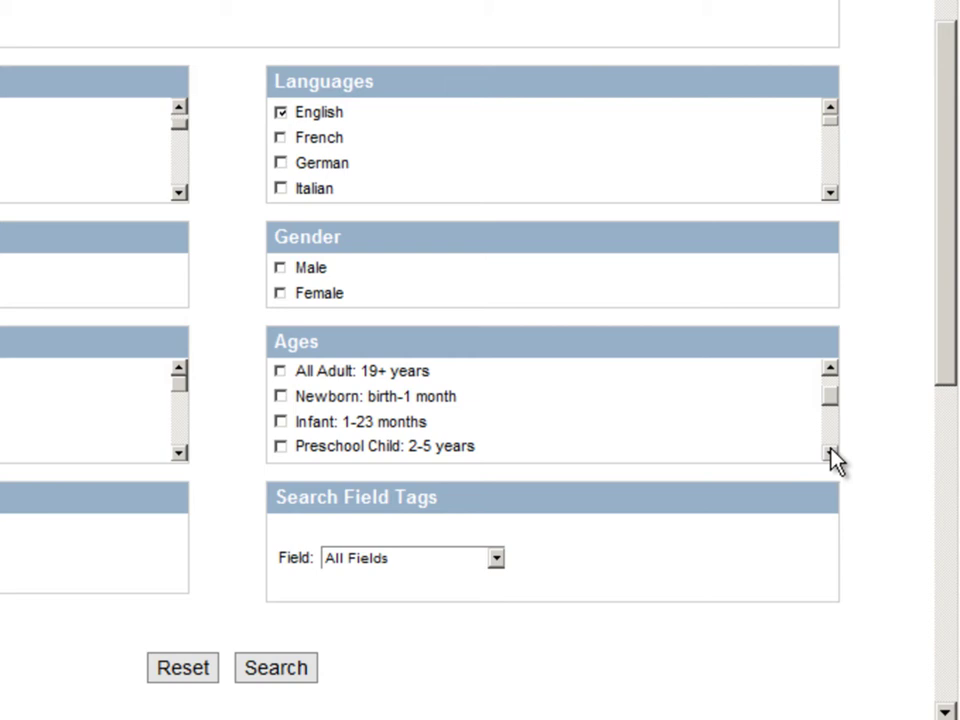
{"action": "left_click", "coordinate": [830, 454]}
{"action": "left_click", "coordinate": [830, 454]}
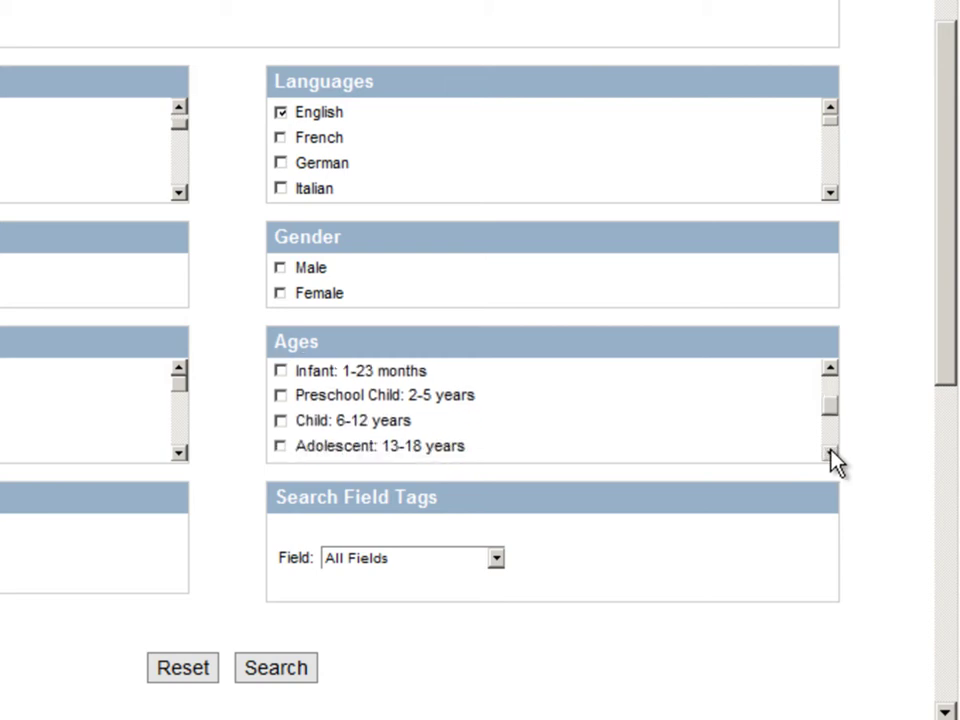
{"action": "left_click", "coordinate": [830, 454]}
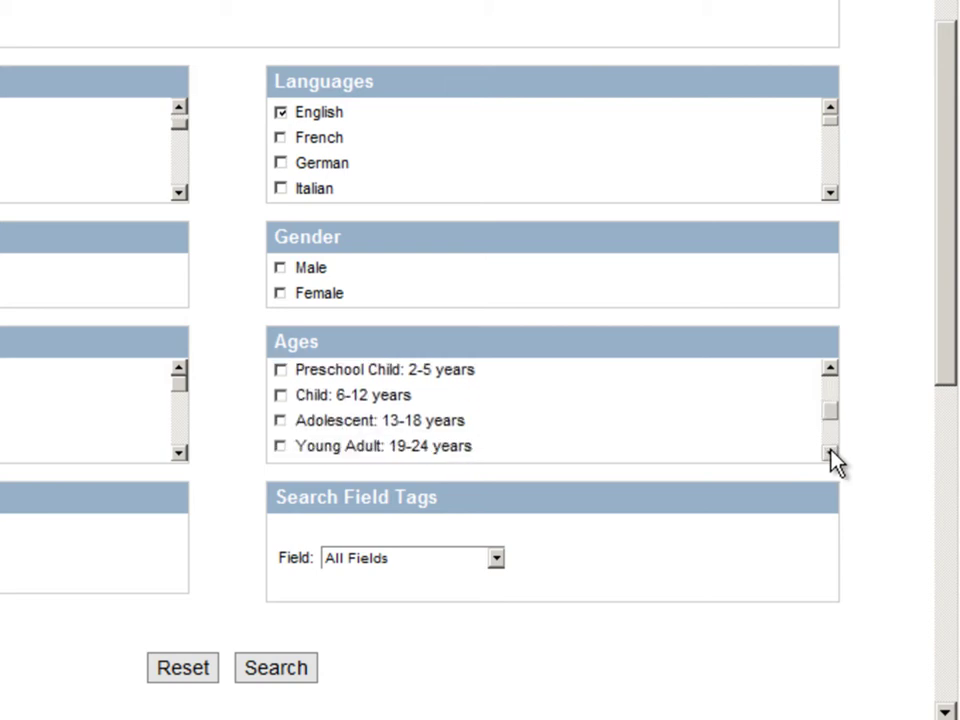
{"action": "left_click", "coordinate": [289, 423]}
{"action": "left_click", "coordinate": [275, 670]}
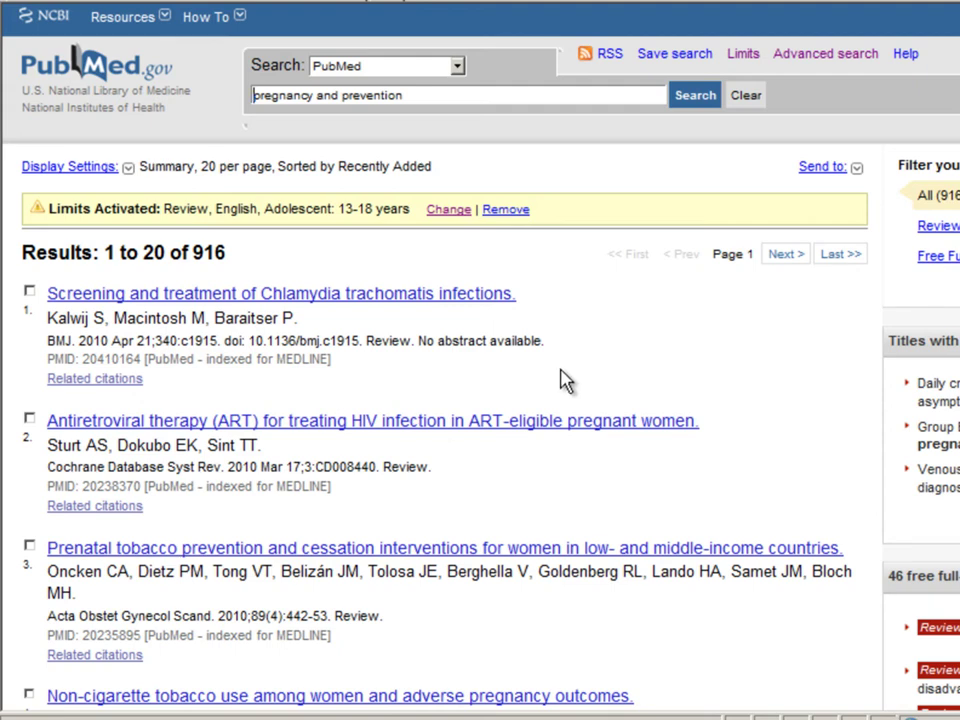
Open the record of the review "Teenage pregnancy and social disadvantage" from the search results.
{"action": "scroll", "coordinate": [563, 375], "scroll_direction": "down", "scroll_amount": 5}
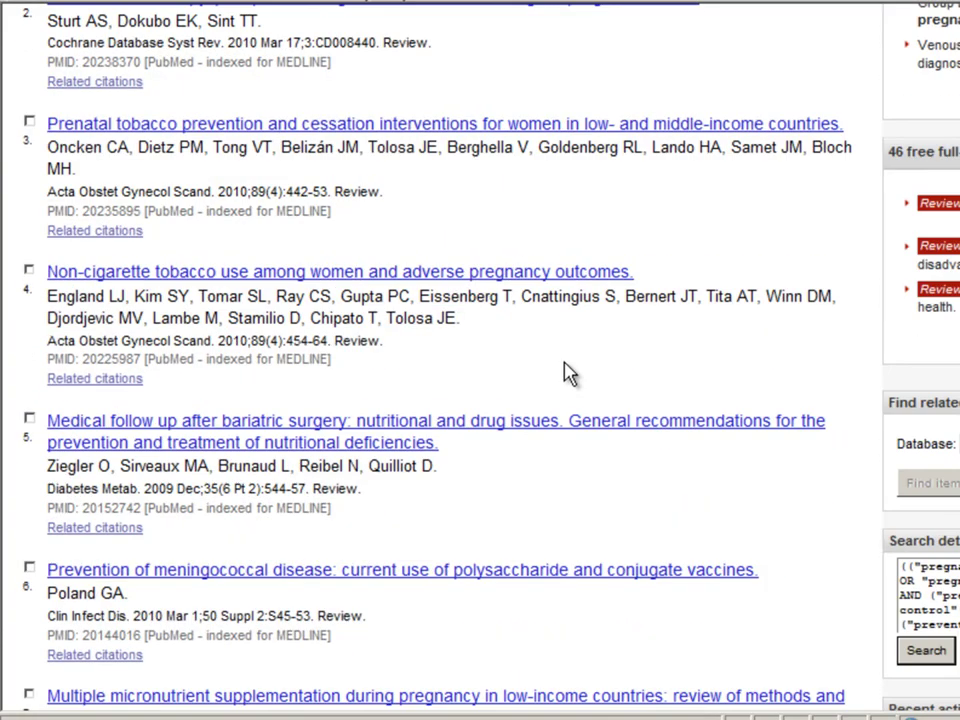
{"action": "scroll", "coordinate": [566, 373], "scroll_direction": "down", "scroll_amount": 7}
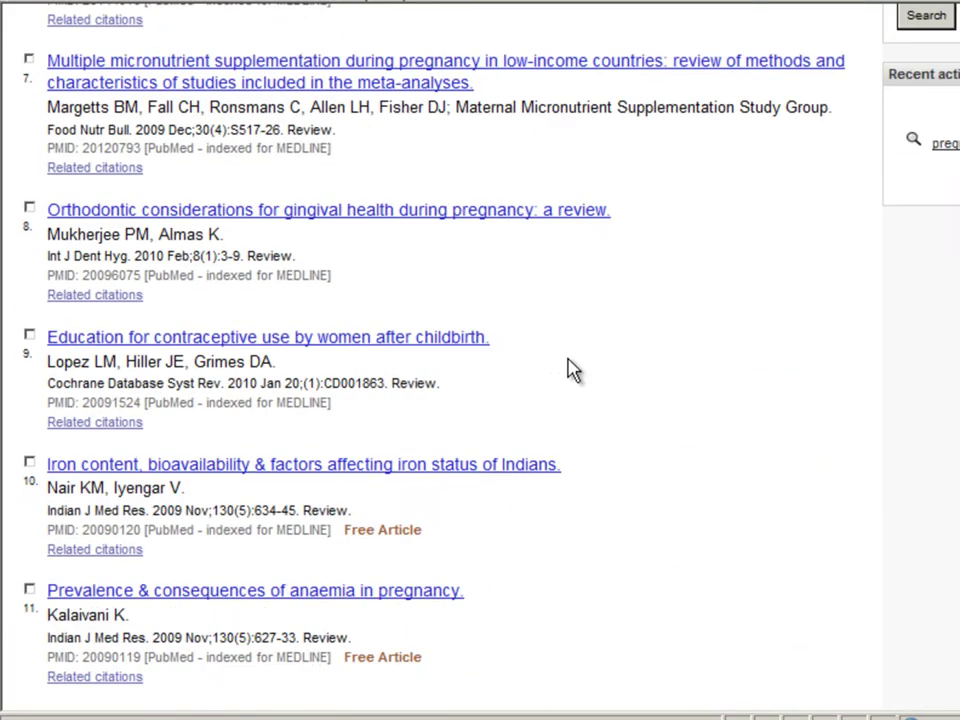
{"action": "scroll", "coordinate": [567, 370], "scroll_direction": "down", "scroll_amount": 8}
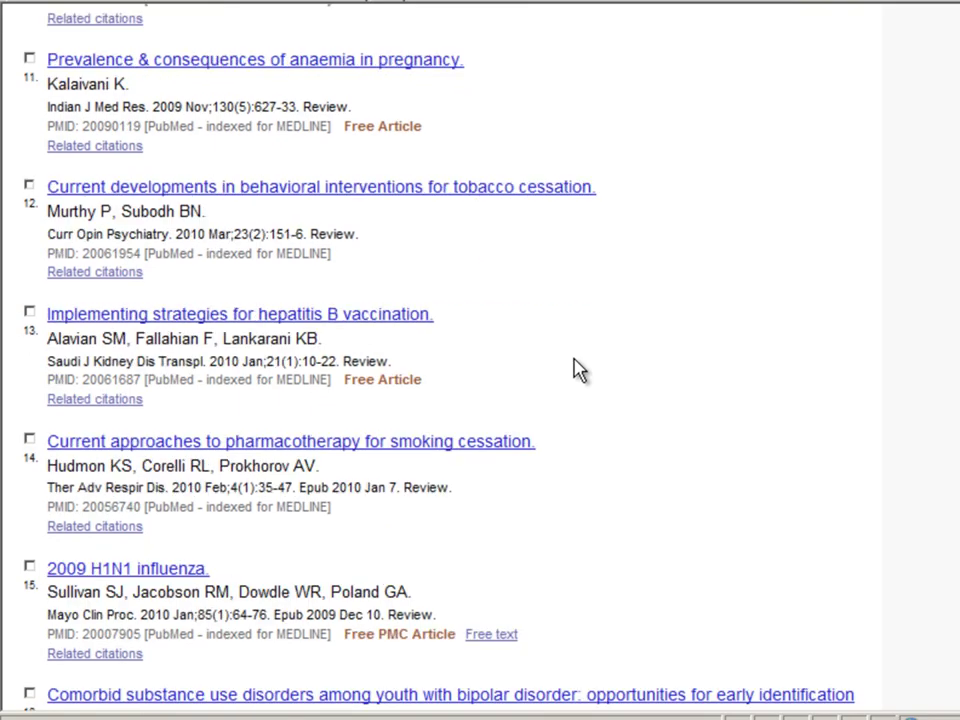
{"action": "scroll", "coordinate": [580, 366], "scroll_direction": "down", "scroll_amount": 3}
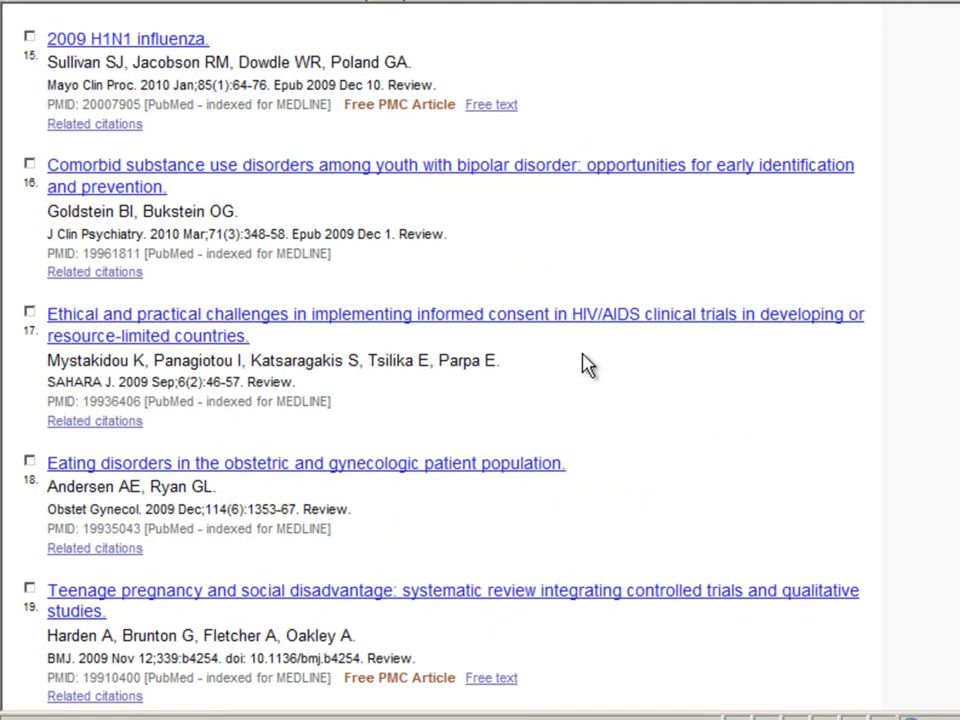
{"action": "scroll", "coordinate": [587, 364], "scroll_direction": "down", "scroll_amount": 2}
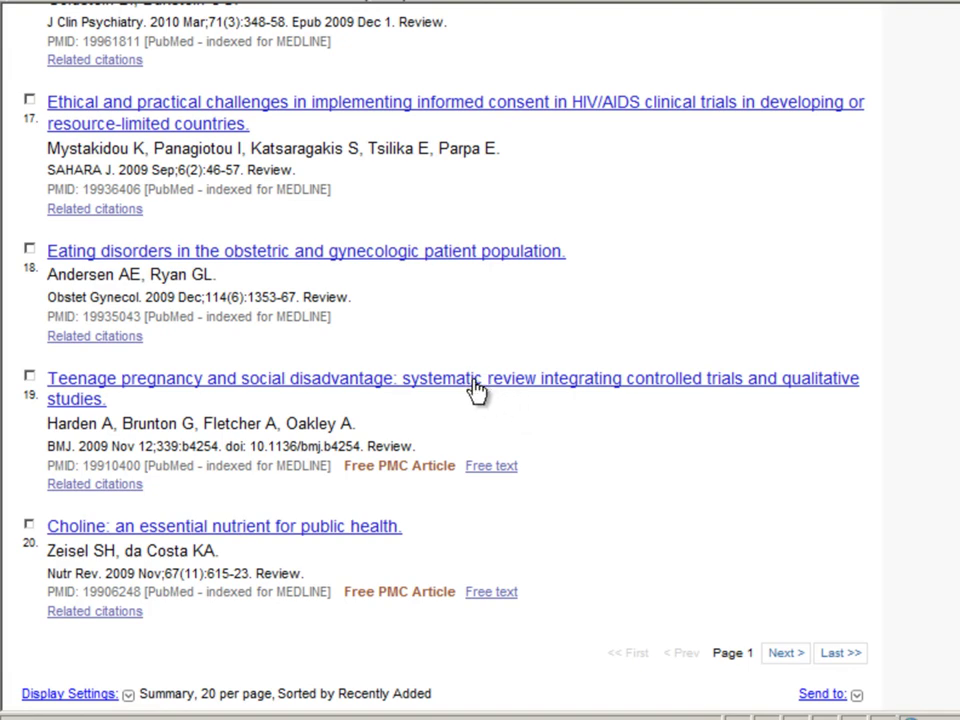
{"action": "left_click", "coordinate": [370, 386]}
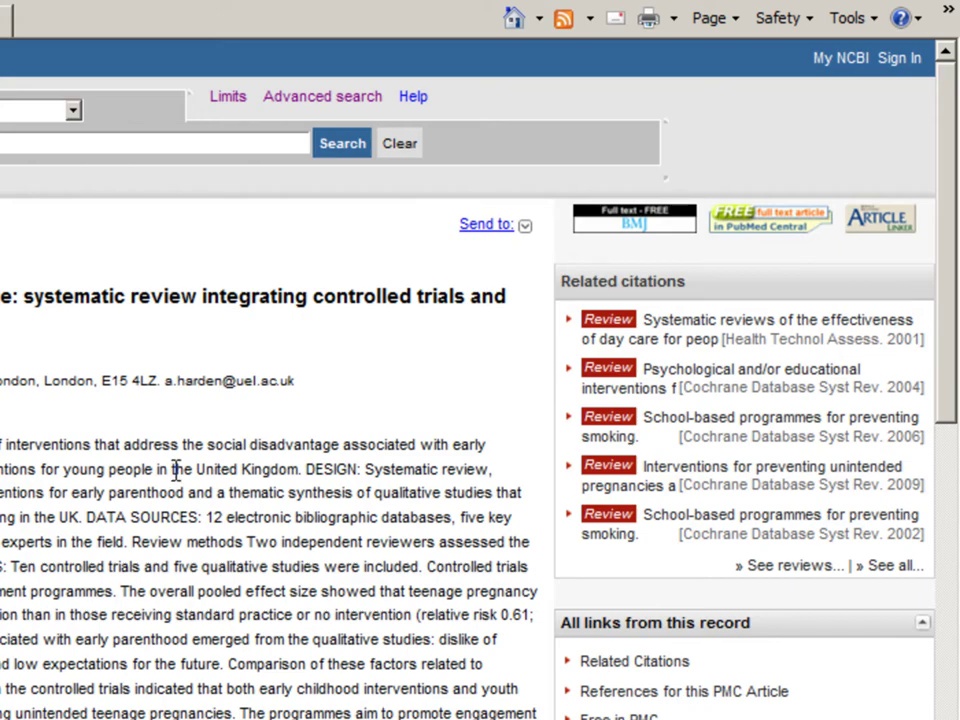
Expand the record's Publication Types, MeSH Terms, Grant Support section and examine the subject terms assigned to the article.
{"action": "scroll", "coordinate": [175, 470], "scroll_direction": "down", "scroll_amount": 5}
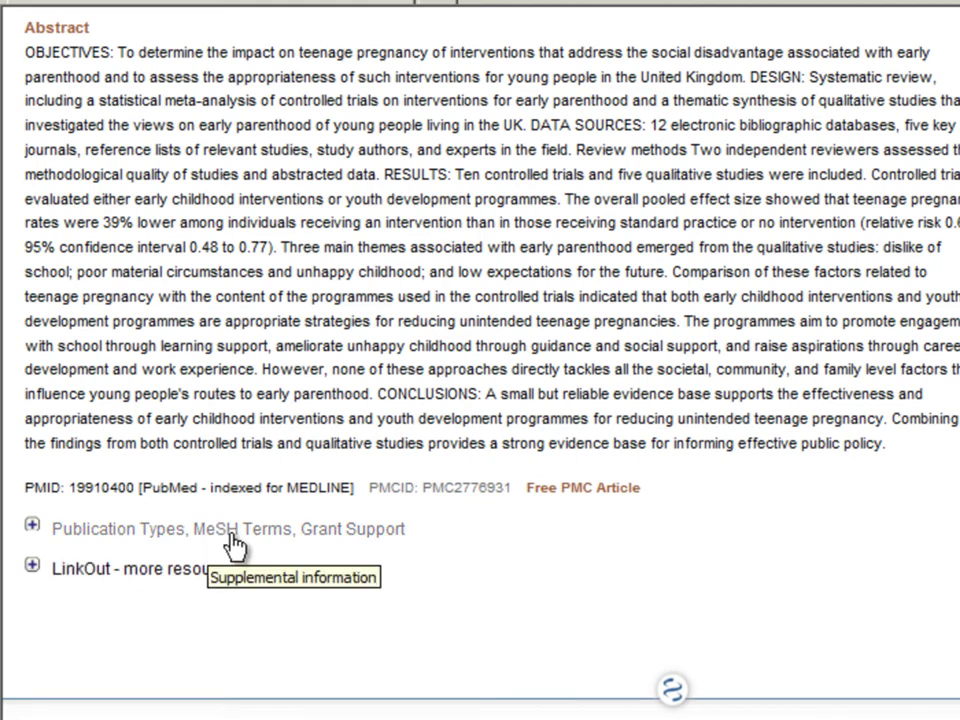
{"action": "left_click", "coordinate": [32, 530]}
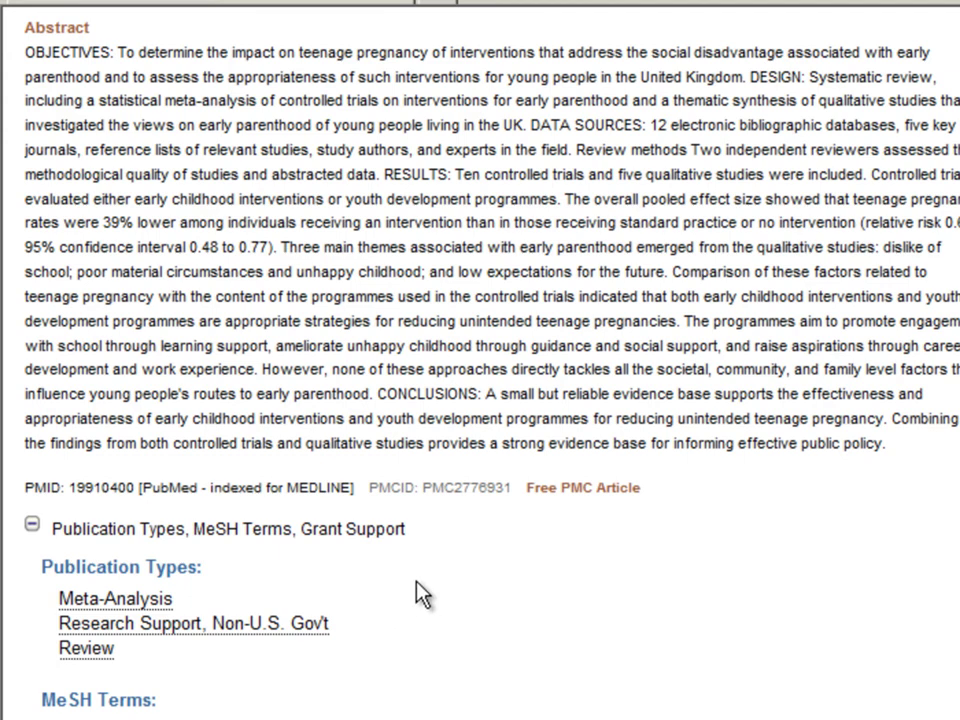
{"action": "scroll", "coordinate": [420, 590], "scroll_direction": "down", "scroll_amount": 4}
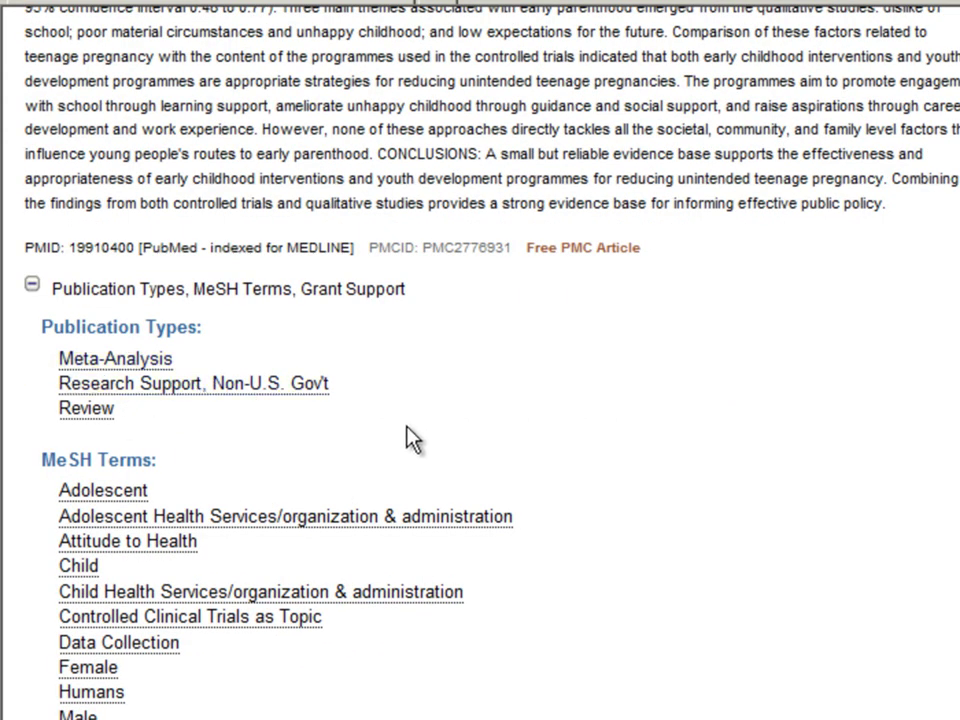
{"action": "scroll", "coordinate": [412, 440], "scroll_direction": "down", "scroll_amount": 4}
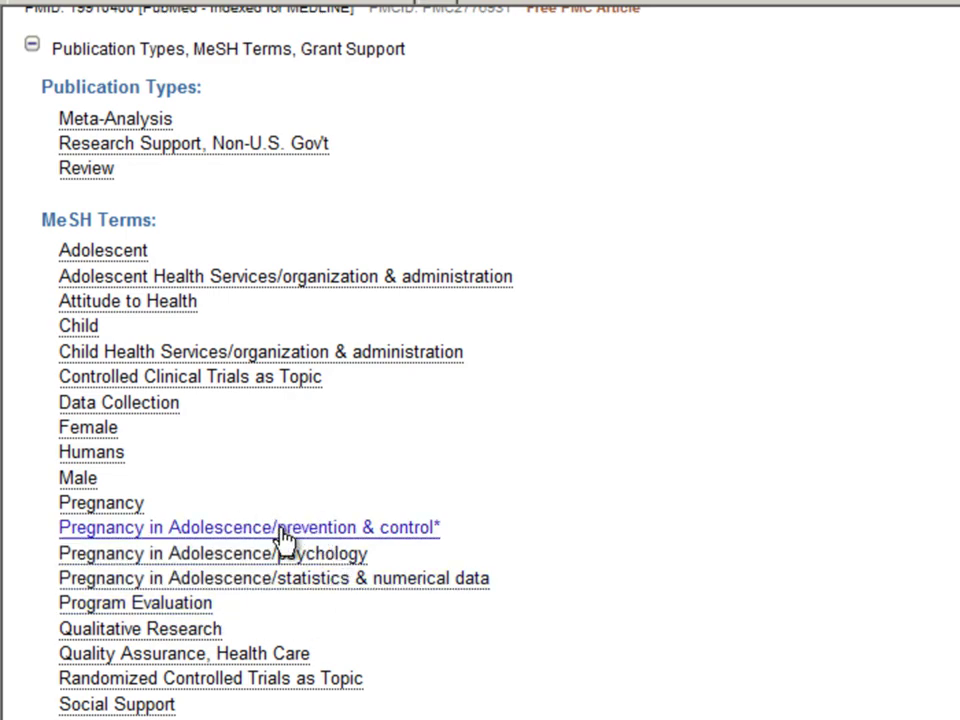
{"action": "scroll", "coordinate": [713, 596], "scroll_direction": "up", "scroll_amount": 4}
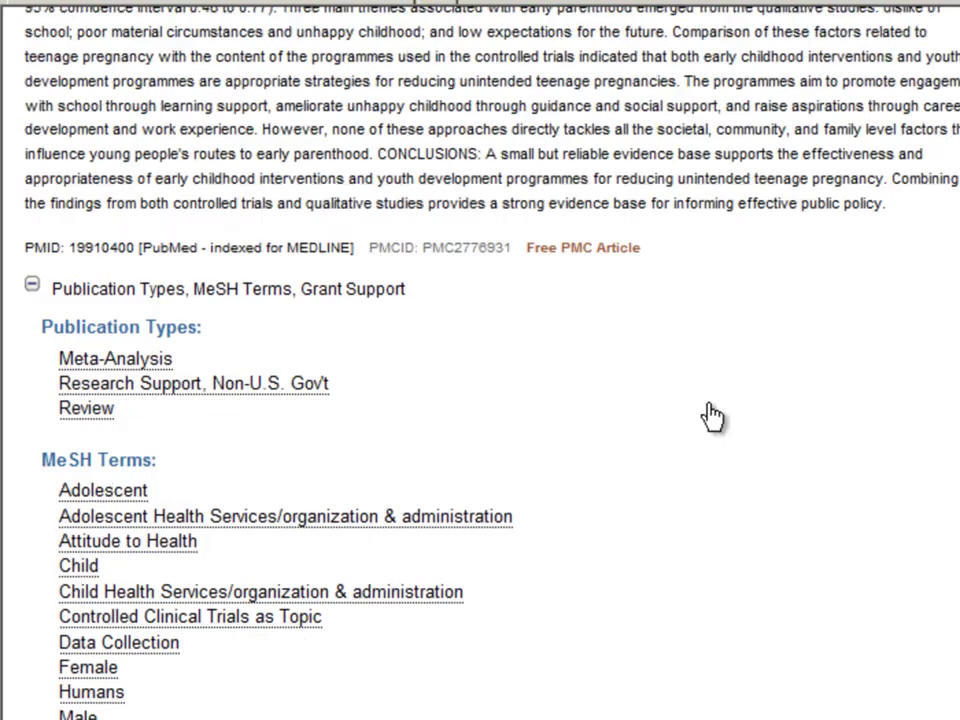
{"action": "scroll", "coordinate": [598, 413], "scroll_direction": "up", "scroll_amount": 5}
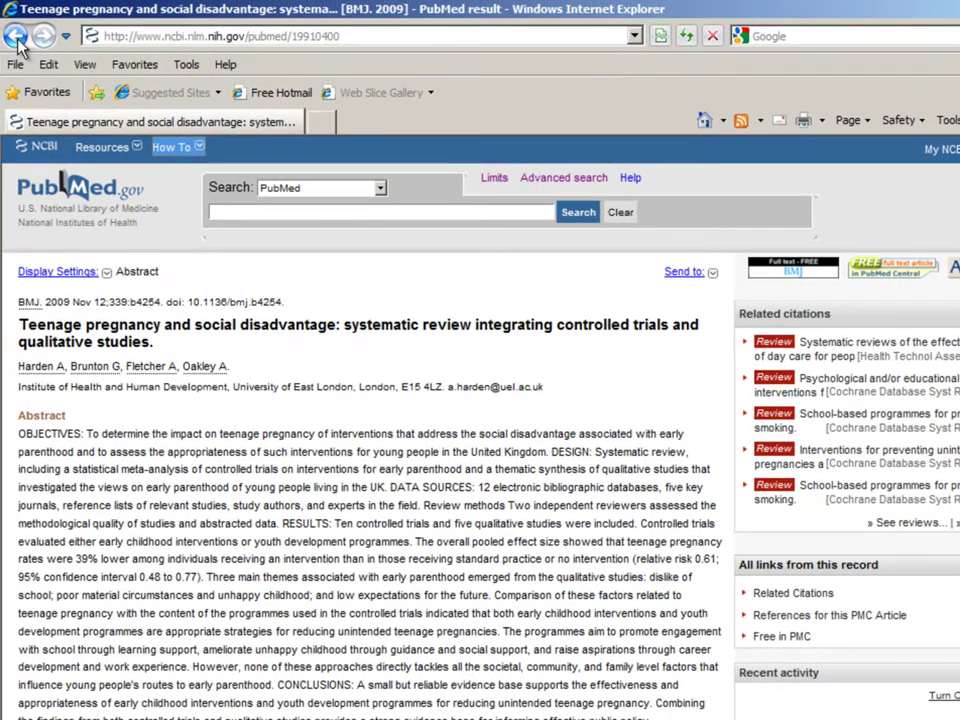
Return to the search results, look through the first page and go to the second page of results.
{"action": "left_click", "coordinate": [15, 37]}
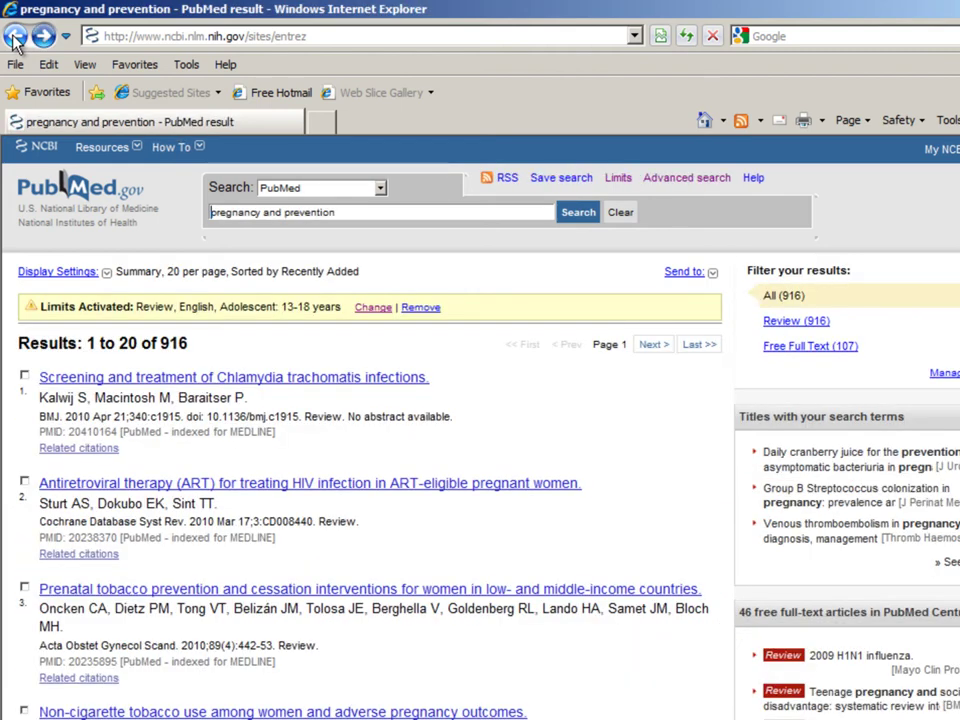
{"action": "scroll", "coordinate": [345, 412], "scroll_direction": "down", "scroll_amount": 8}
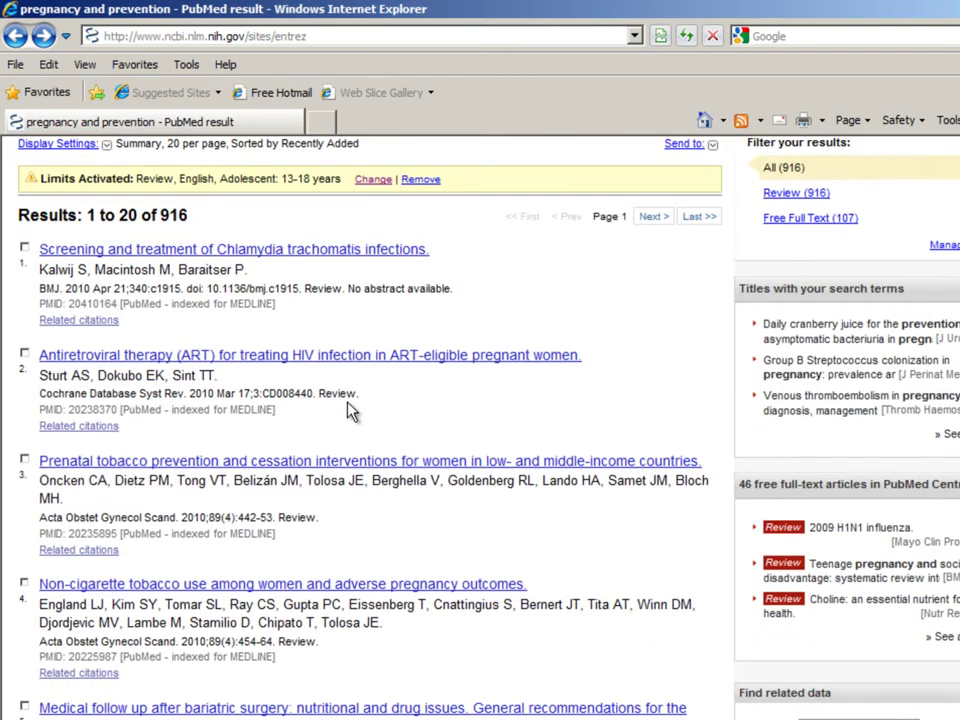
{"action": "scroll", "coordinate": [365, 413], "scroll_direction": "down", "scroll_amount": 10}
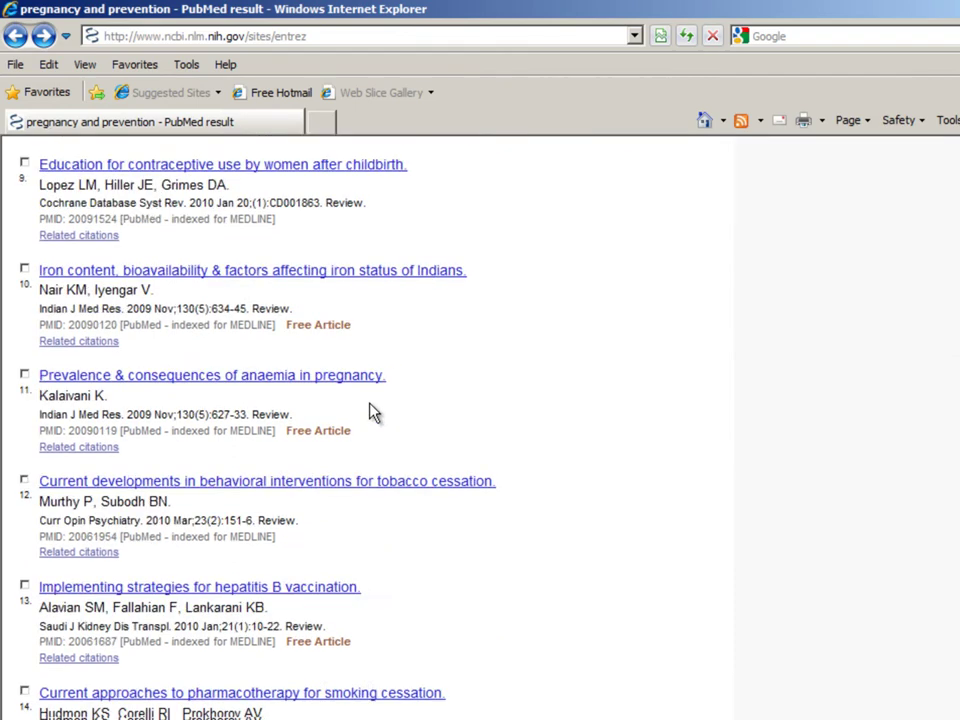
{"action": "scroll", "coordinate": [384, 412], "scroll_direction": "down", "scroll_amount": 1}
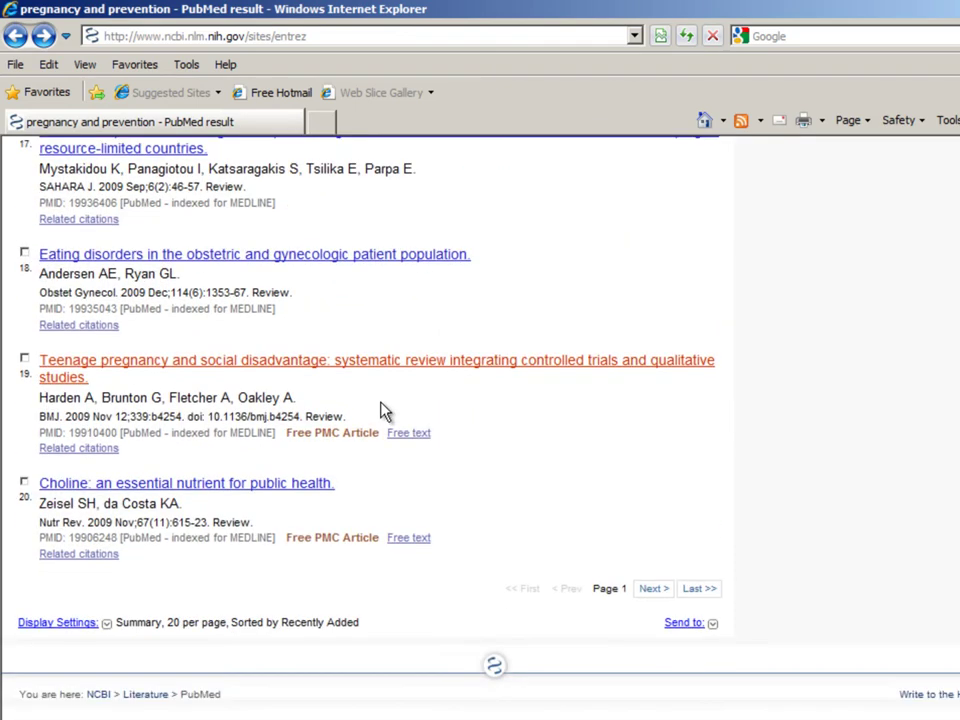
{"action": "left_click", "coordinate": [653, 588]}
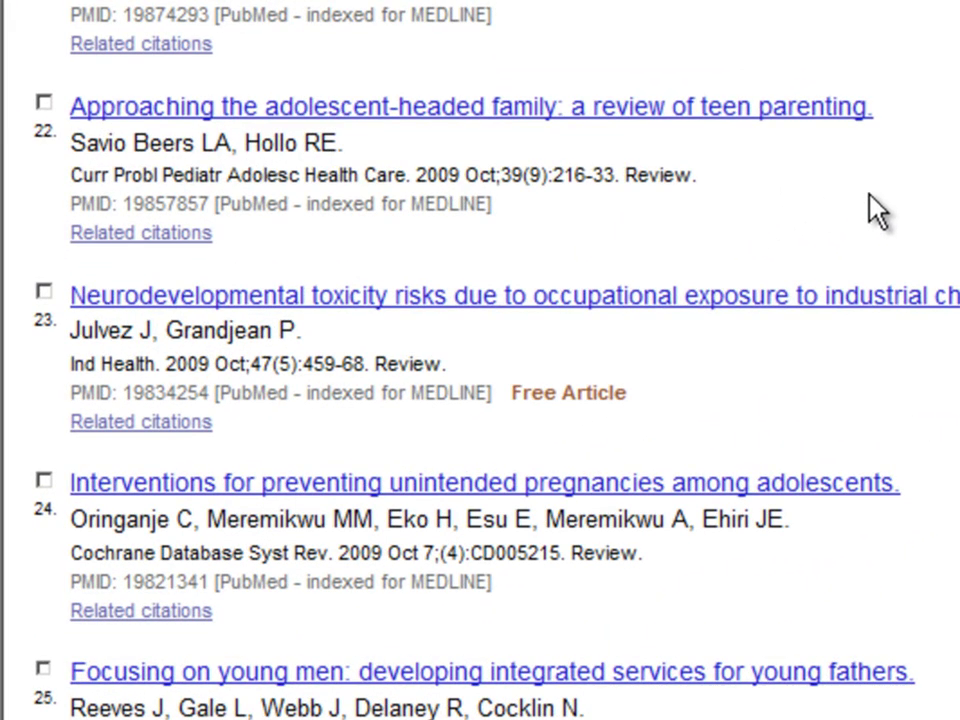
Open the record of the review "Interventions for preventing unintended pregnancies among adolescents" and look over its abstract.
{"action": "scroll", "coordinate": [875, 210], "scroll_direction": "down", "scroll_amount": 2}
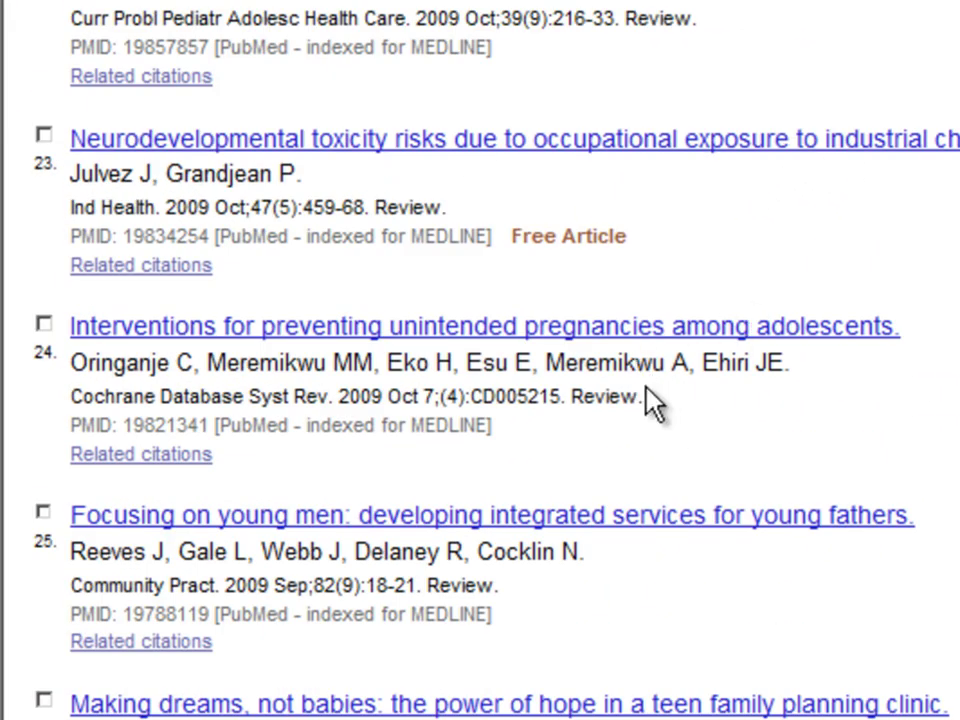
{"action": "left_click", "coordinate": [810, 330]}
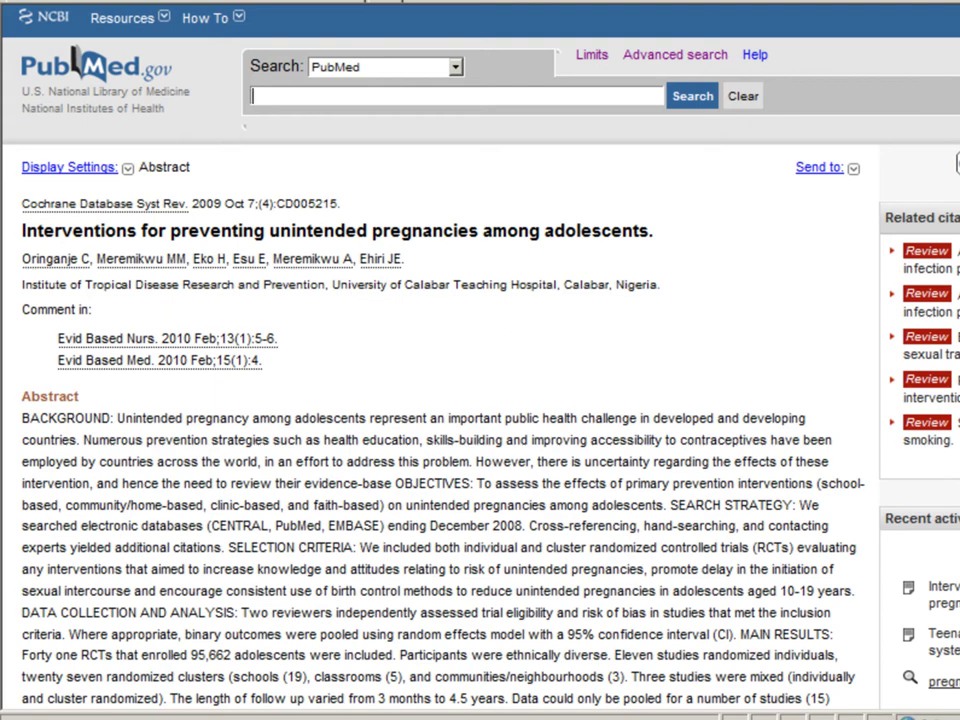
{"action": "scroll", "coordinate": [440, 430], "scroll_direction": "down", "scroll_amount": 3}
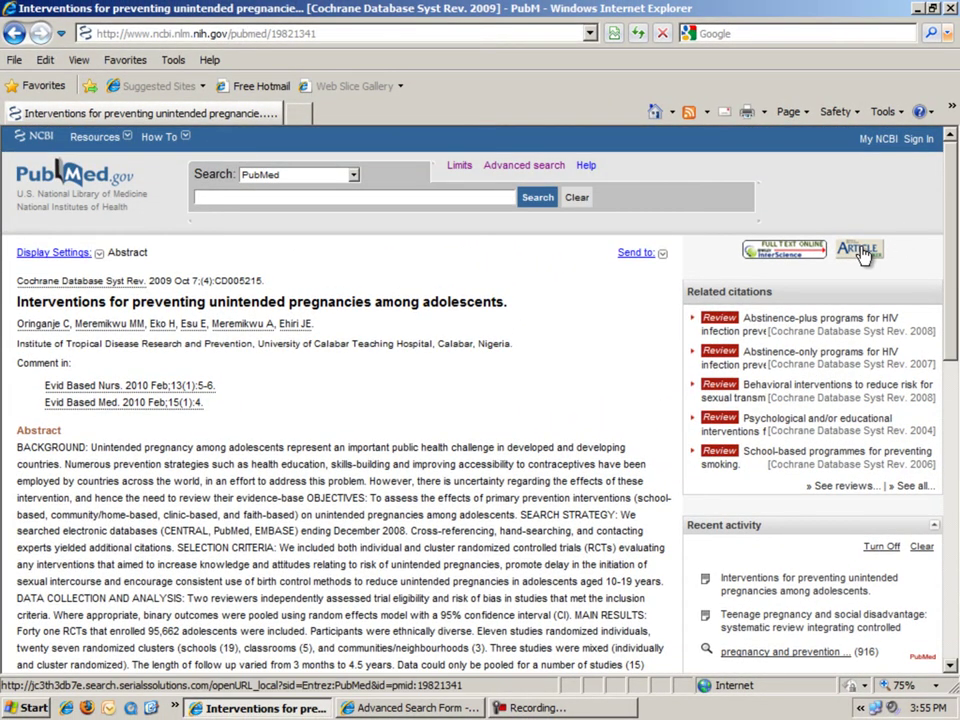
Check the article's full-text access through the library's Article Linker and Wiley InterScience, and close both windows.
{"action": "left_click", "coordinate": [862, 252]}
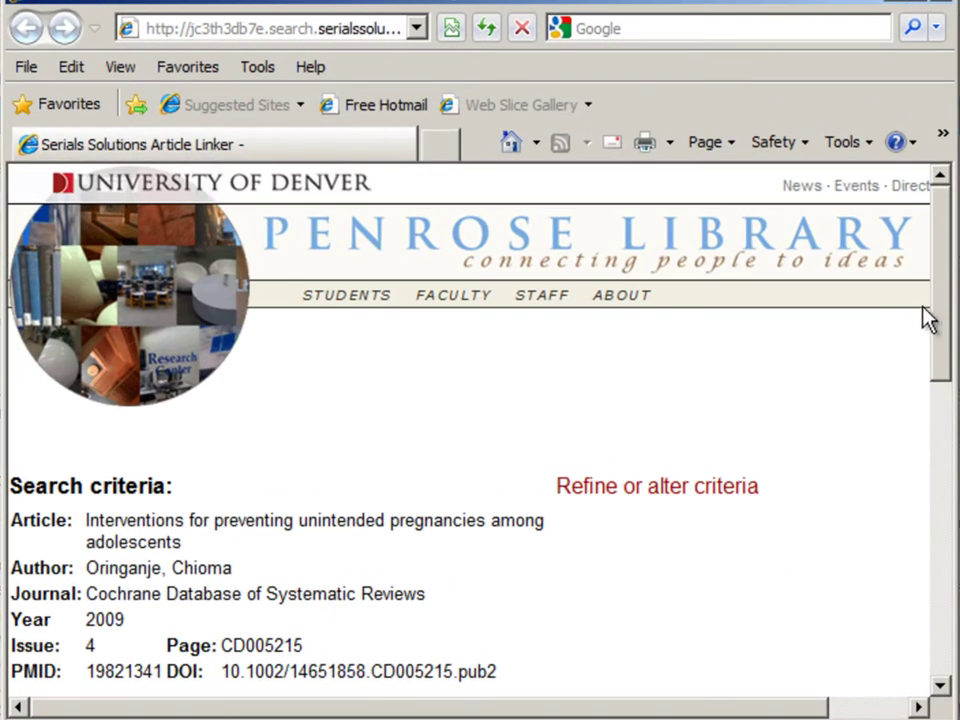
{"action": "left_click_drag", "start_coordinate": [945, 279], "coordinate": [896, 444]}
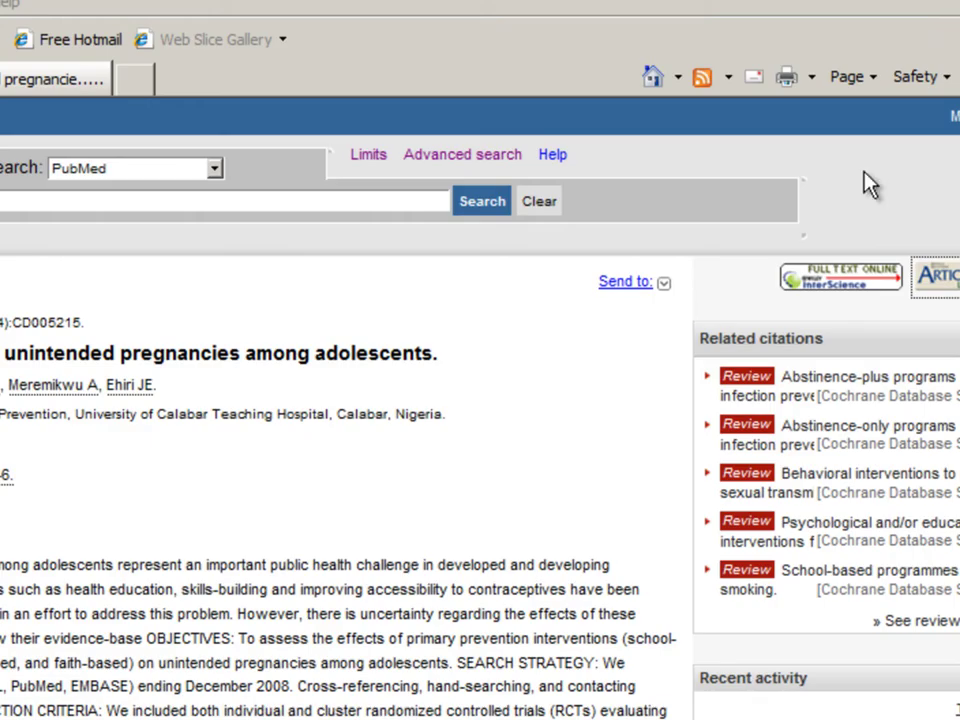
{"action": "left_click", "coordinate": [845, 280]}
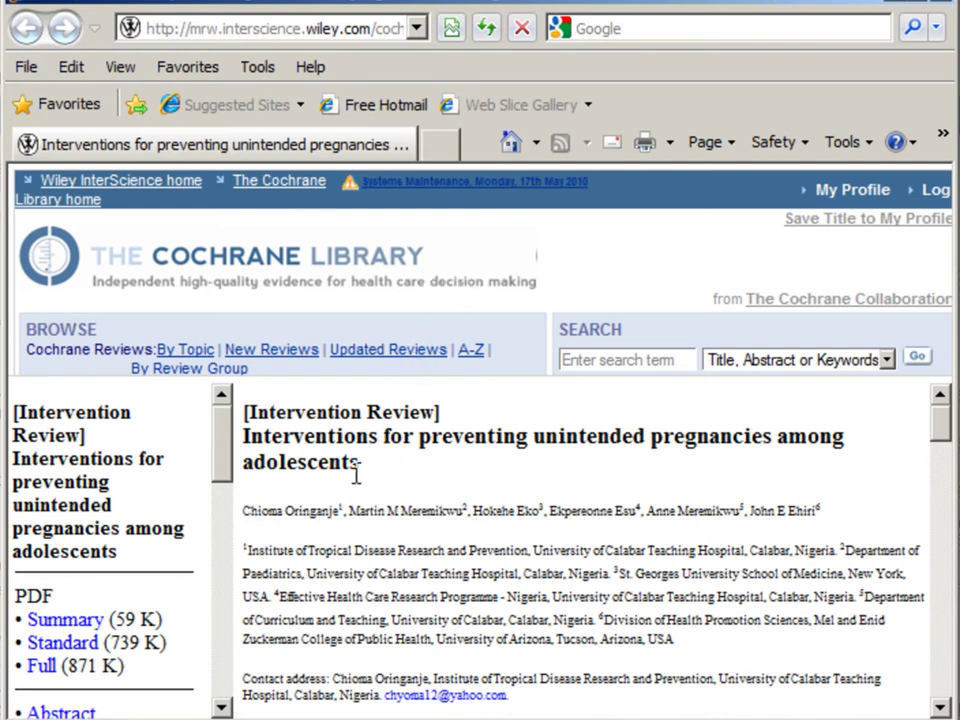
{"action": "left_click_drag", "start_coordinate": [224, 445], "coordinate": [225, 476]}
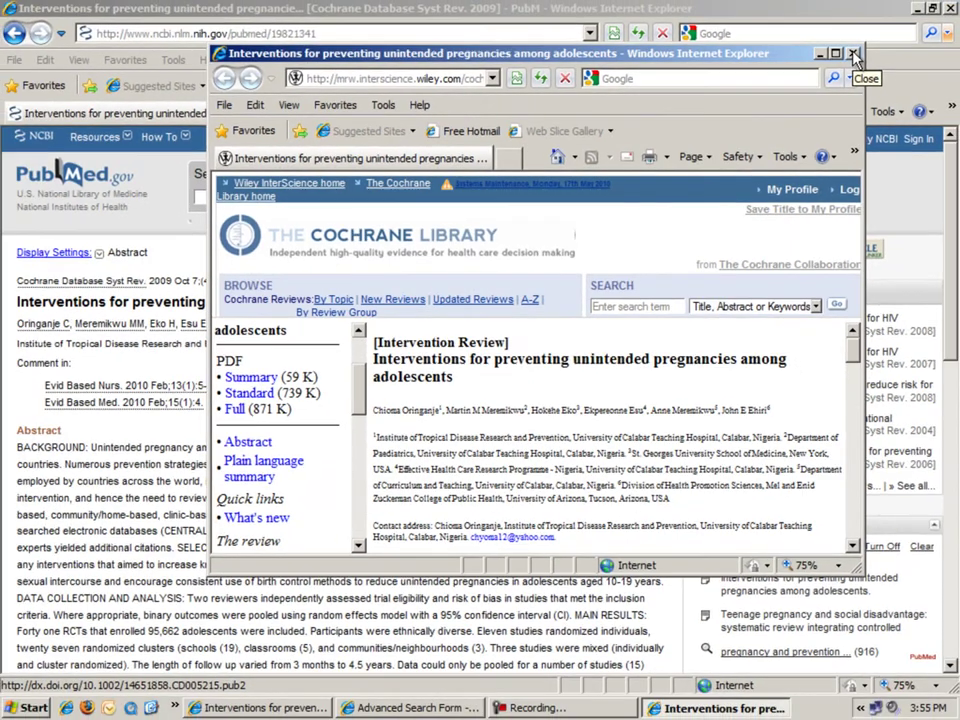
{"action": "left_click", "coordinate": [945, 5]}
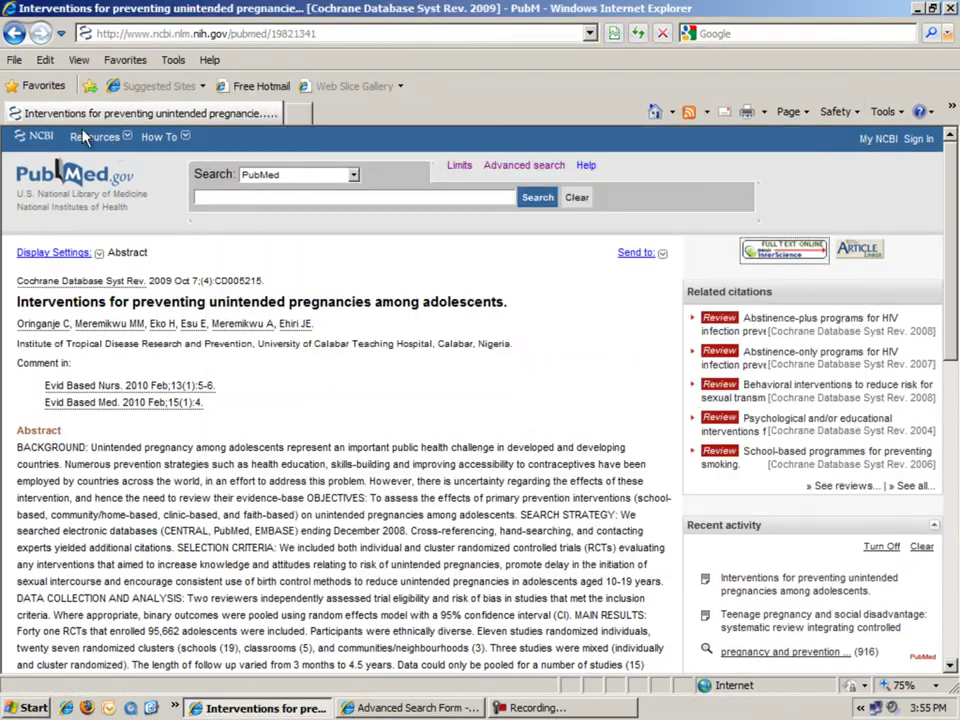
Return to the search results, open Advanced Search and set the Search Builder field to MeSH Terms.
{"action": "left_click", "coordinate": [14, 34]}
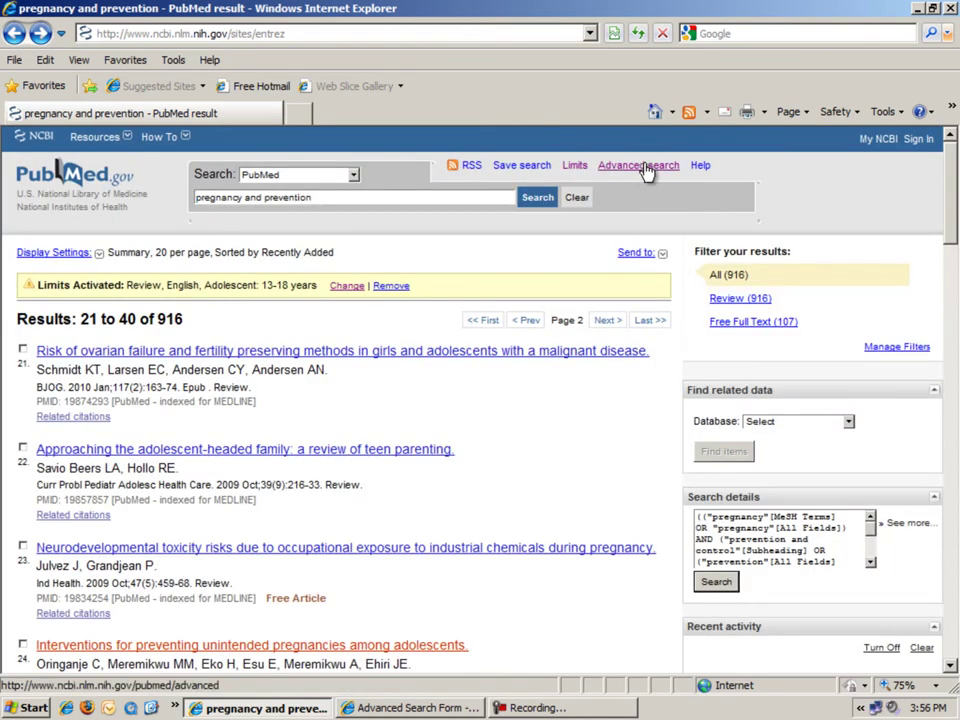
{"action": "left_click", "coordinate": [640, 166]}
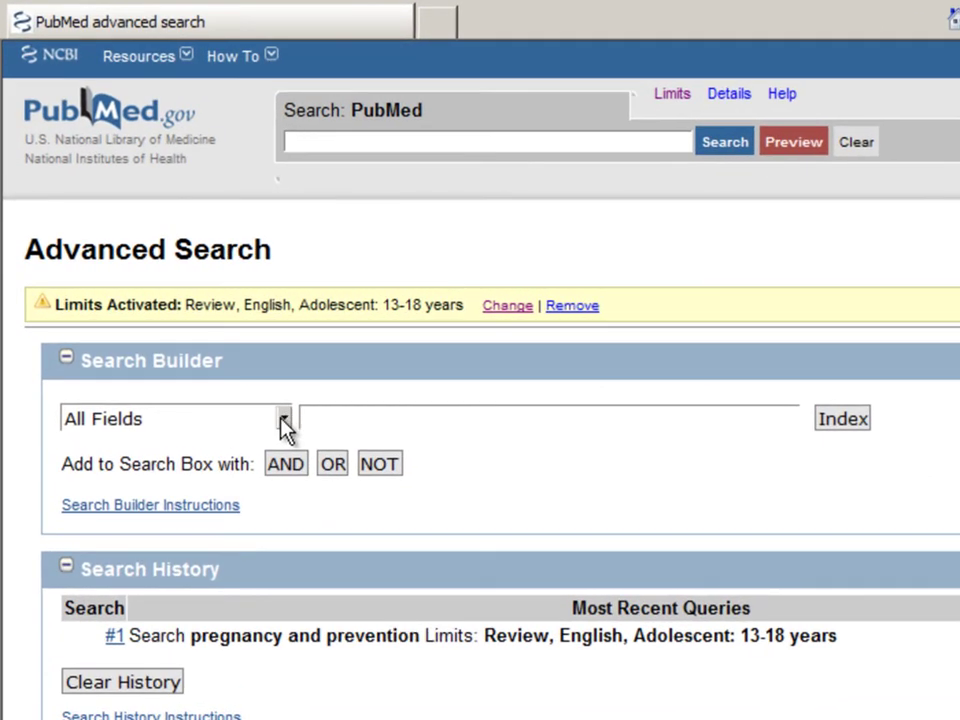
{"action": "left_click", "coordinate": [254, 412]}
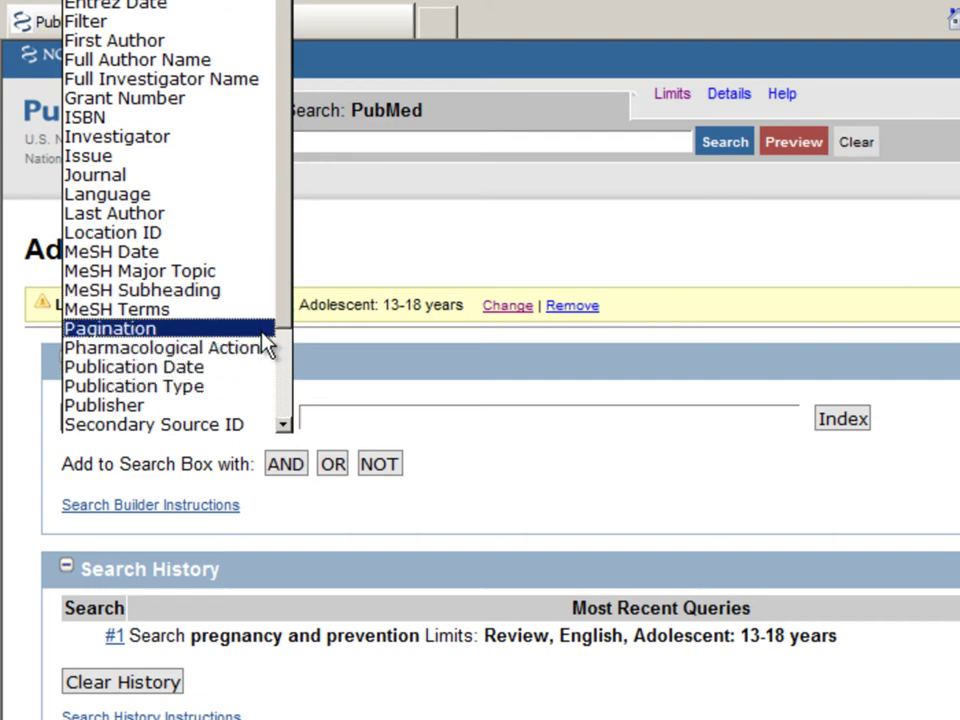
{"action": "left_click", "coordinate": [145, 309]}
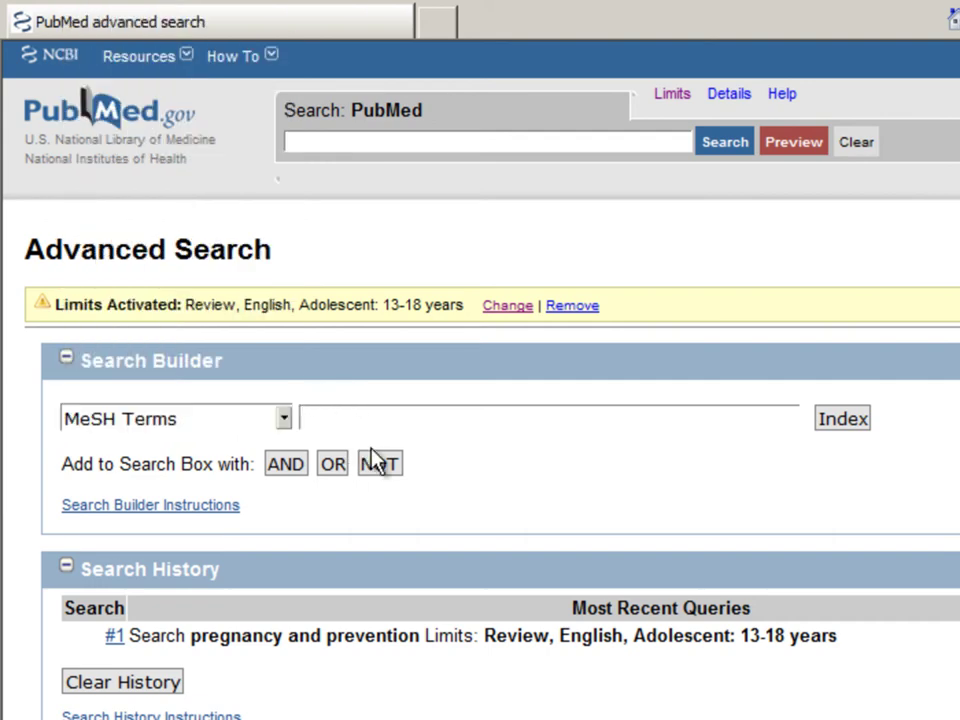
Add the MeSH term "adolescent pregnancy/prevention and control" to the search box with AND and run the search.
{"action": "type", "text": "adolescent pregnancy/"}
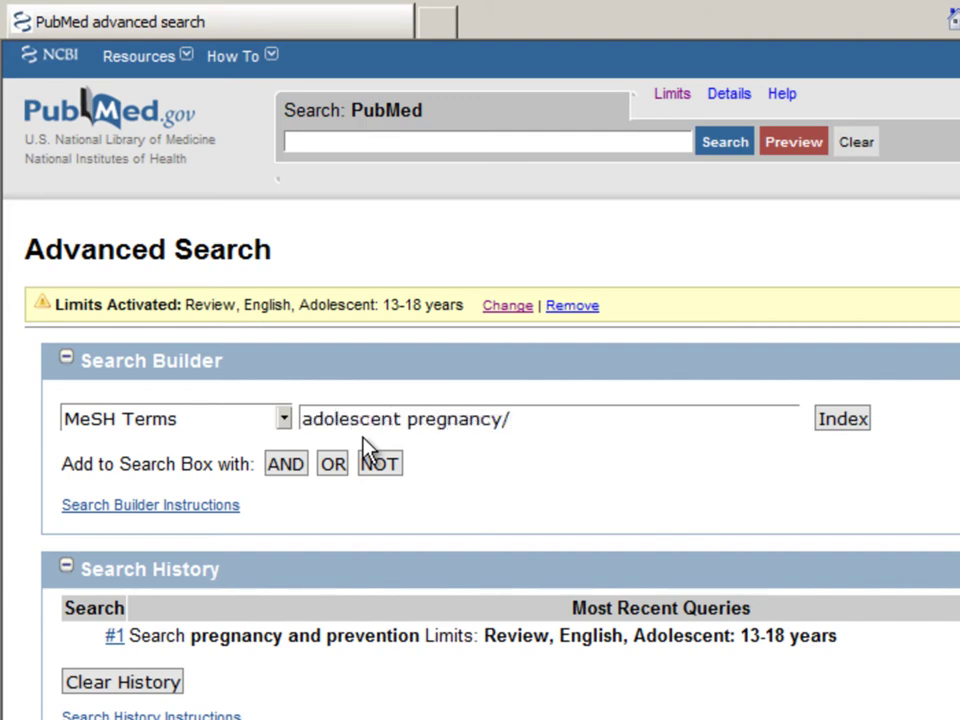
{"action": "type", "text": "prevention an"}
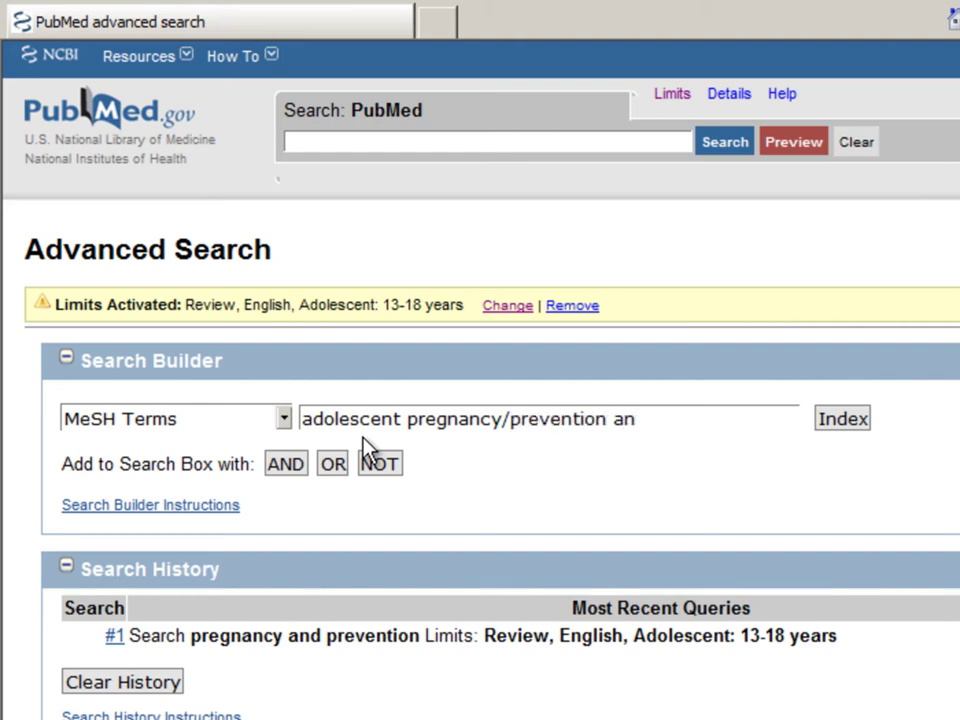
{"action": "type", "text": "d control"}
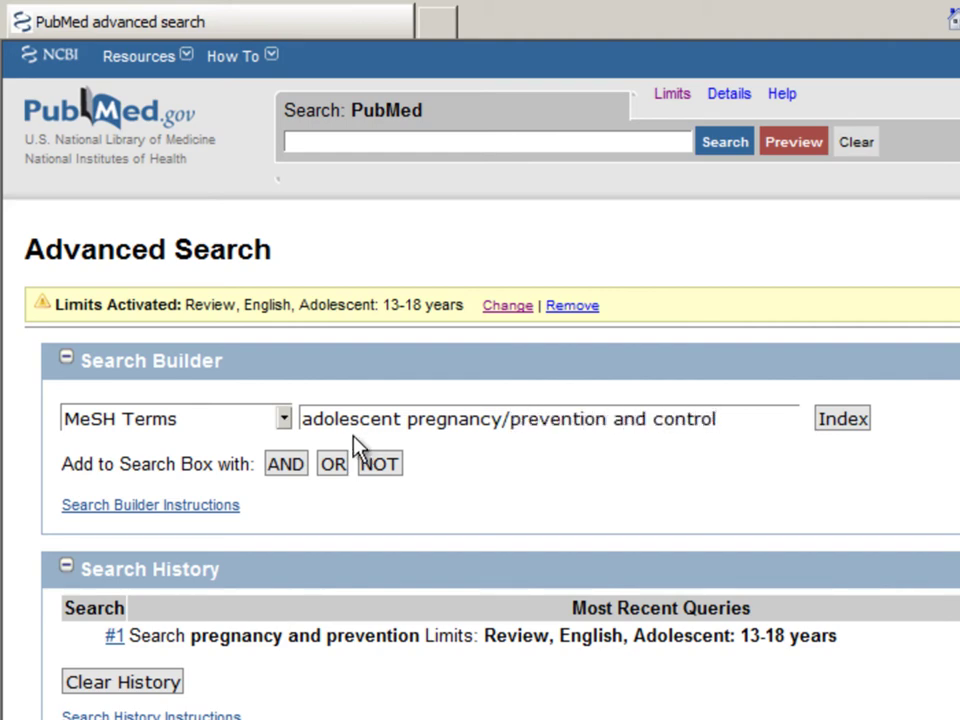
{"action": "left_click", "coordinate": [285, 466]}
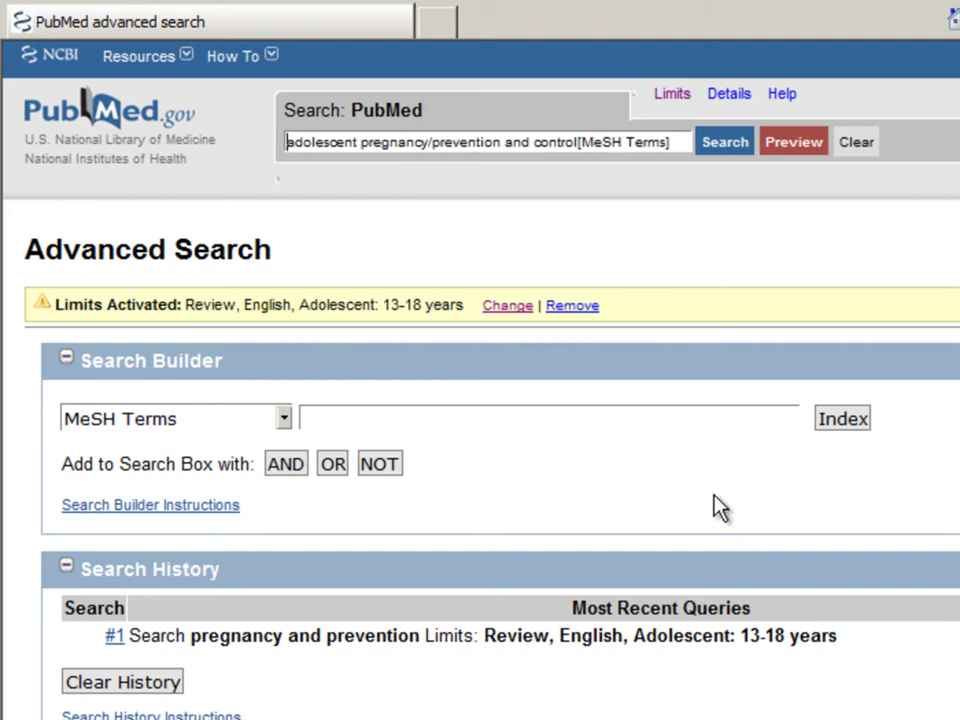
{"action": "scroll", "coordinate": [722, 508], "scroll_direction": "down", "scroll_amount": 4}
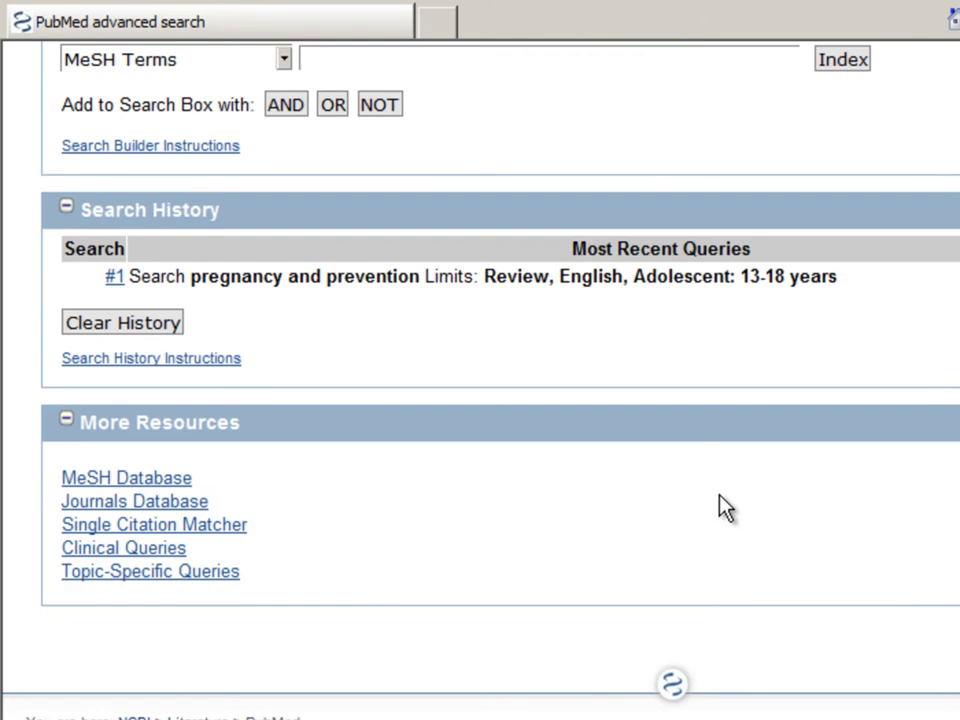
{"action": "scroll", "coordinate": [718, 508], "scroll_direction": "up", "scroll_amount": 4}
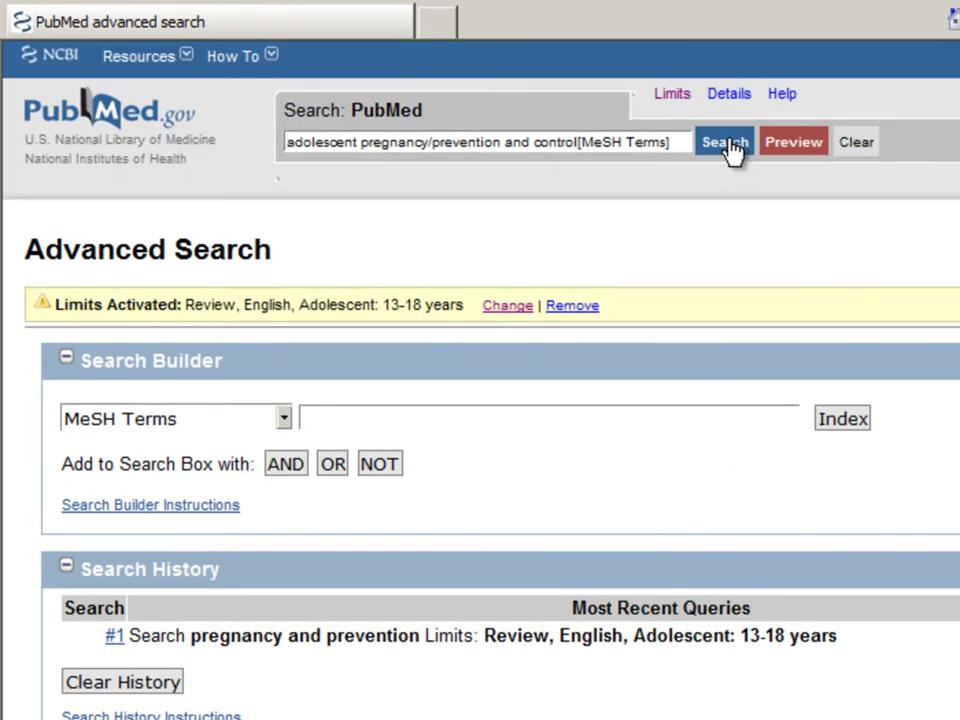
{"action": "left_click", "coordinate": [734, 148]}
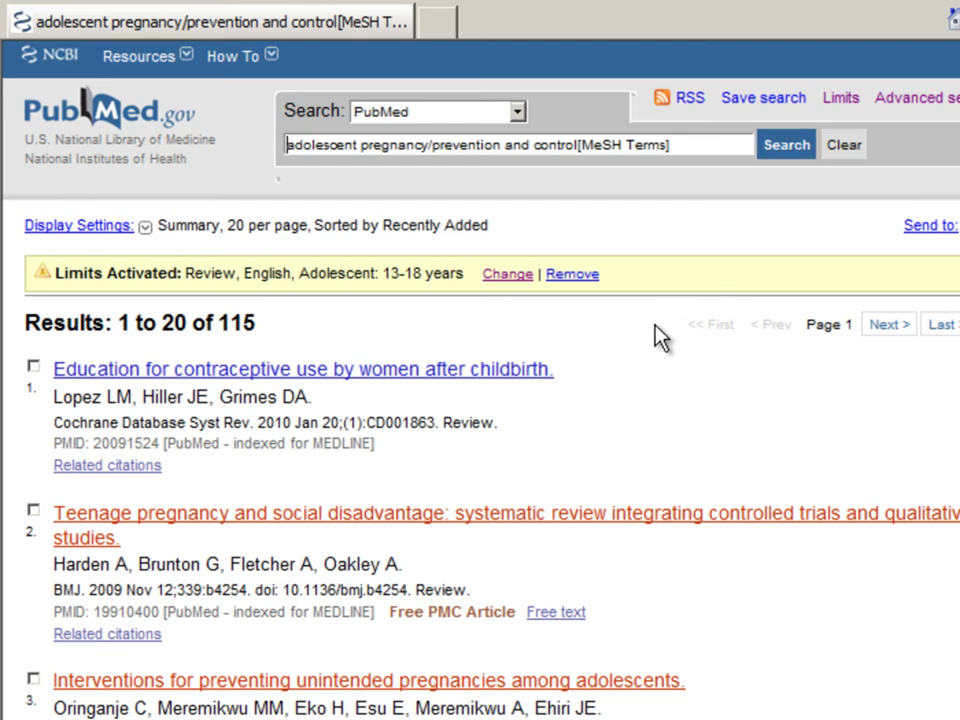
Look through the new results and open the record "Core competencies and the prevention of high-risk sexual behavior".
{"action": "scroll", "coordinate": [660, 338], "scroll_direction": "down", "scroll_amount": 4}
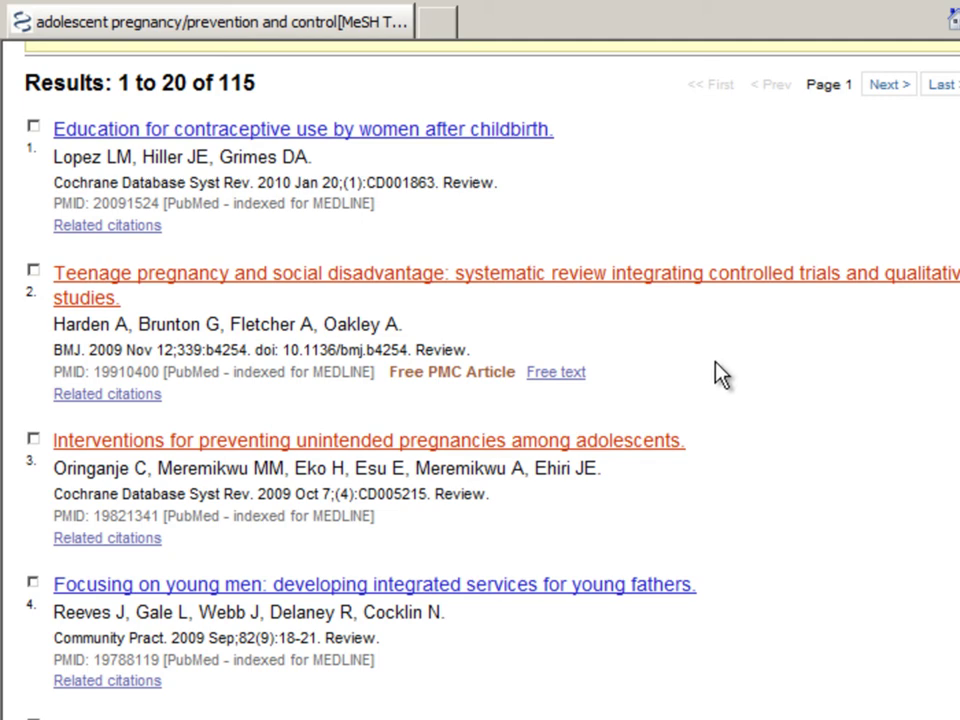
{"action": "scroll", "coordinate": [722, 375], "scroll_direction": "down", "scroll_amount": 6}
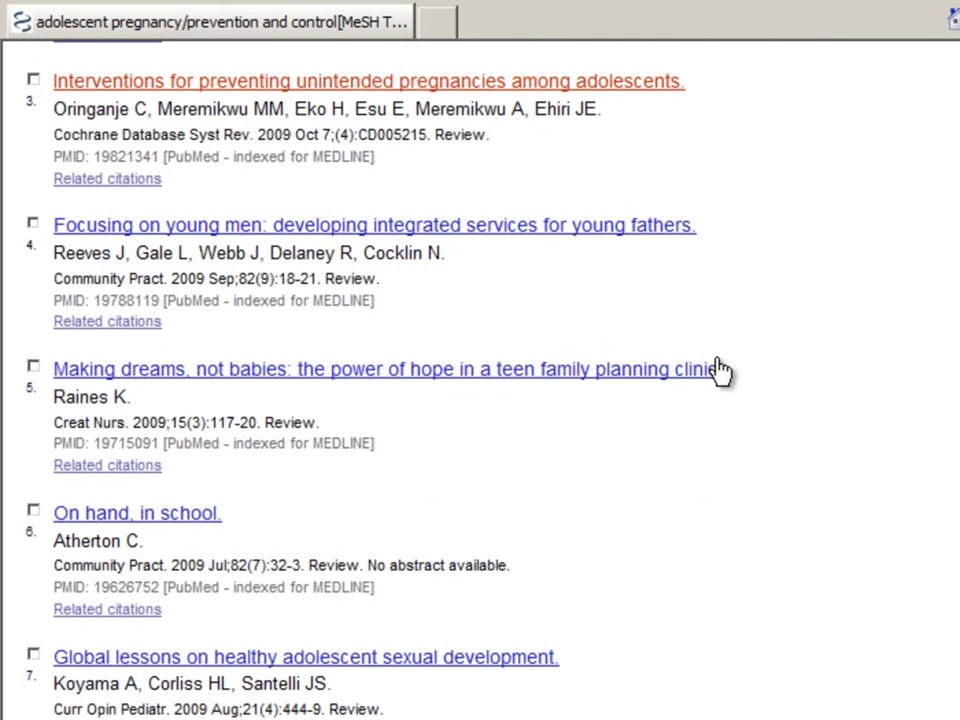
{"action": "scroll", "coordinate": [722, 370], "scroll_direction": "down", "scroll_amount": 8}
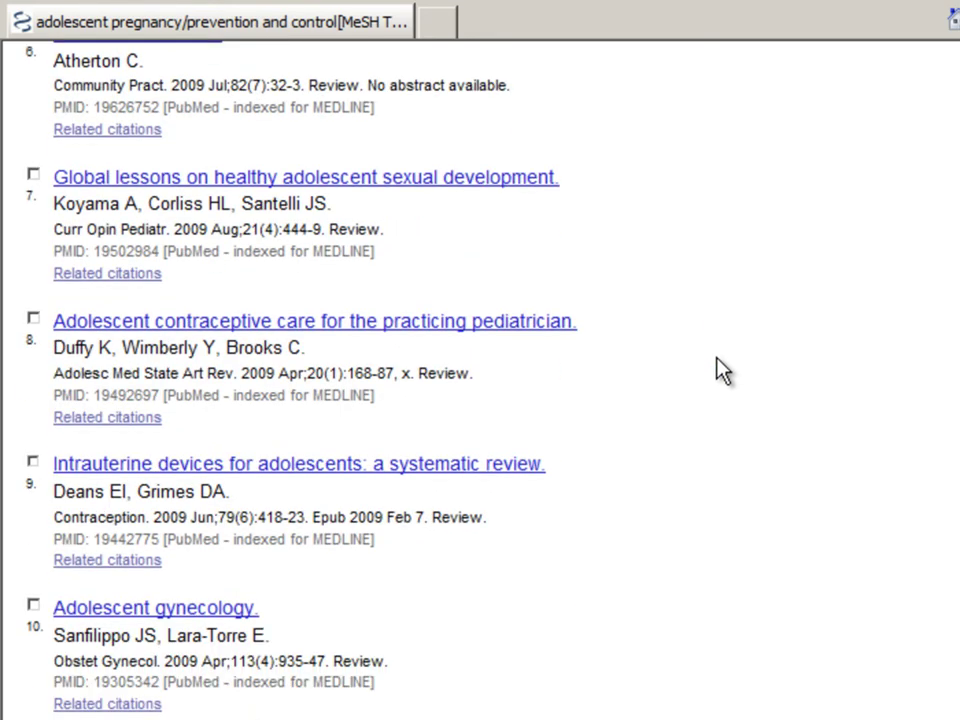
{"action": "scroll", "coordinate": [722, 370], "scroll_direction": "down", "scroll_amount": 6}
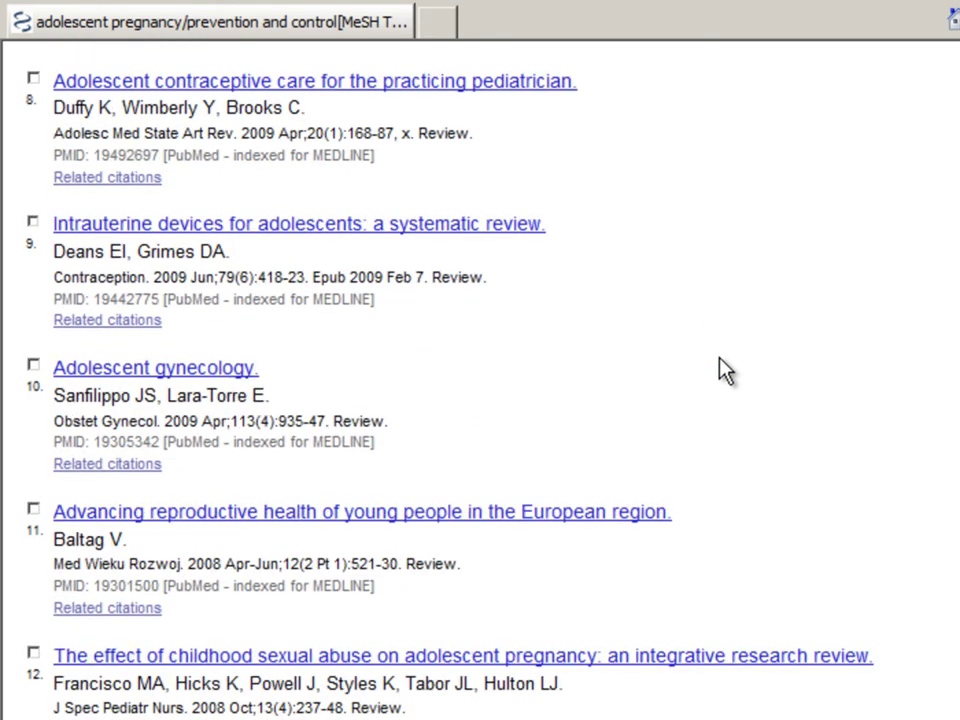
{"action": "scroll", "coordinate": [739, 369], "scroll_direction": "down", "scroll_amount": 6}
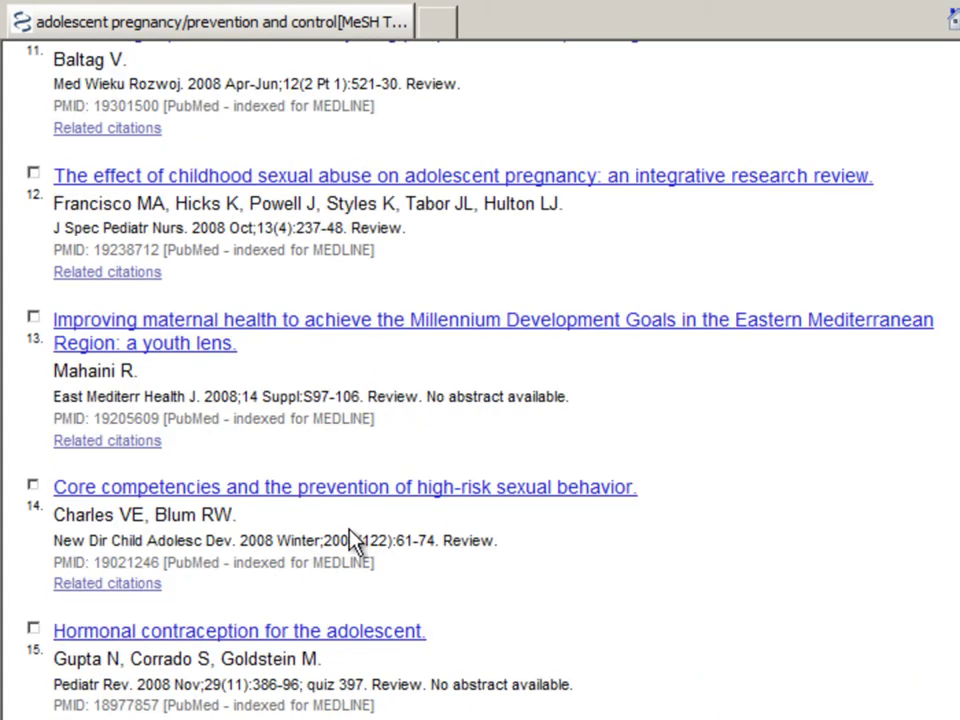
{"action": "left_click", "coordinate": [540, 490]}
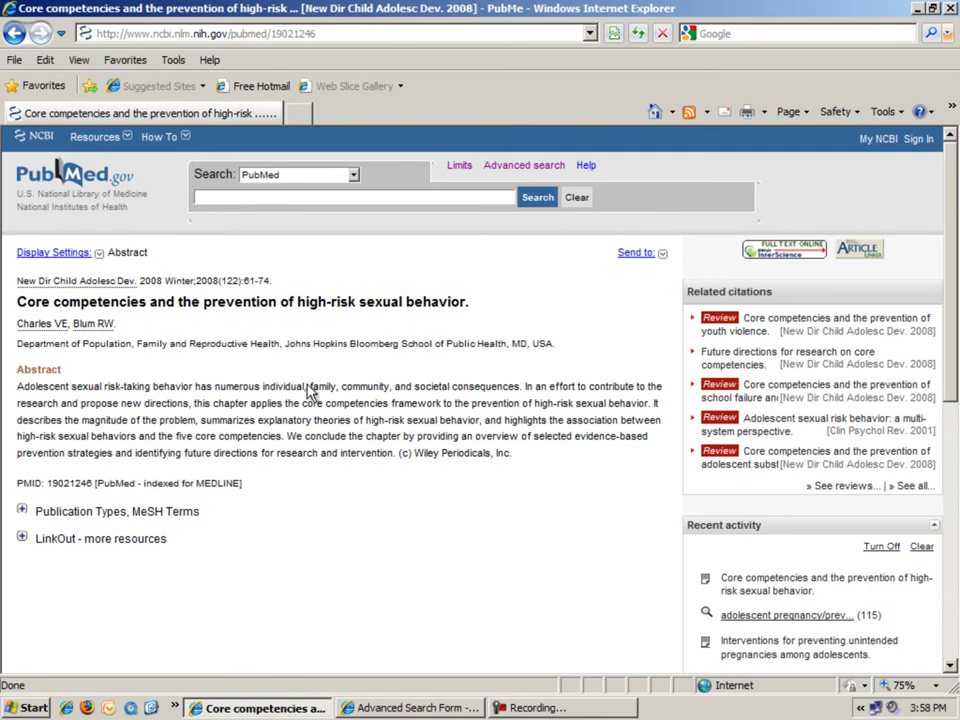
Switch to the CSA Illumina Advanced Search form and enter teen* or adolescen* as alternatives in the first keyword row.
{"action": "left_click", "coordinate": [383, 710]}
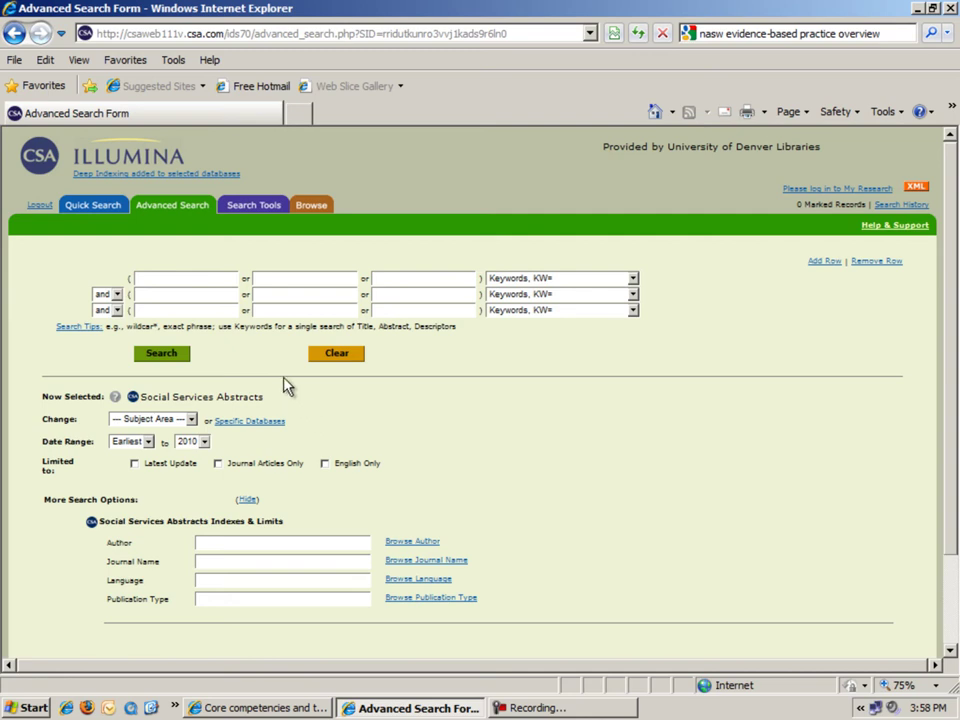
{"action": "left_click", "coordinate": [162, 280]}
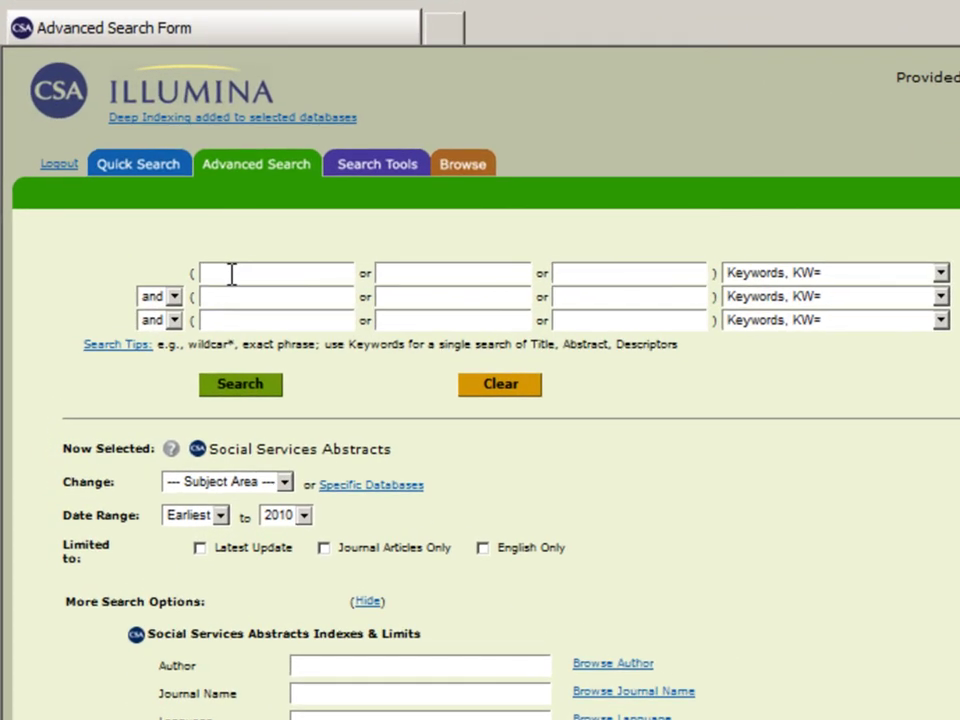
{"action": "type", "text": "teen*"}
{"action": "key", "text": "Tab"}
{"action": "type", "text": "adolescn"}
{"action": "key", "text": "BackSpace"}
{"action": "type", "text": "en*"}
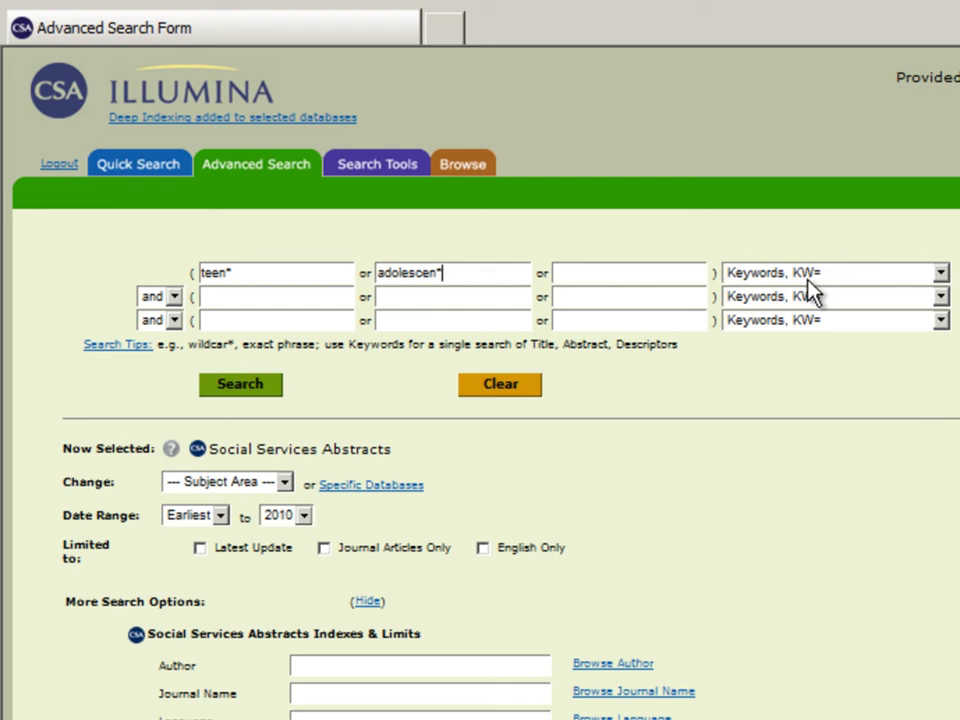
Enter pregnan* in the second keyword row and "qualitative or quantitative" in the third row.
{"action": "left_click", "coordinate": [229, 299]}
{"action": "type", "text": "pregnan*"}
{"action": "left_click", "coordinate": [253, 325]}
{"action": "left_click", "coordinate": [254, 325]}
{"action": "type", "text": "qu"}
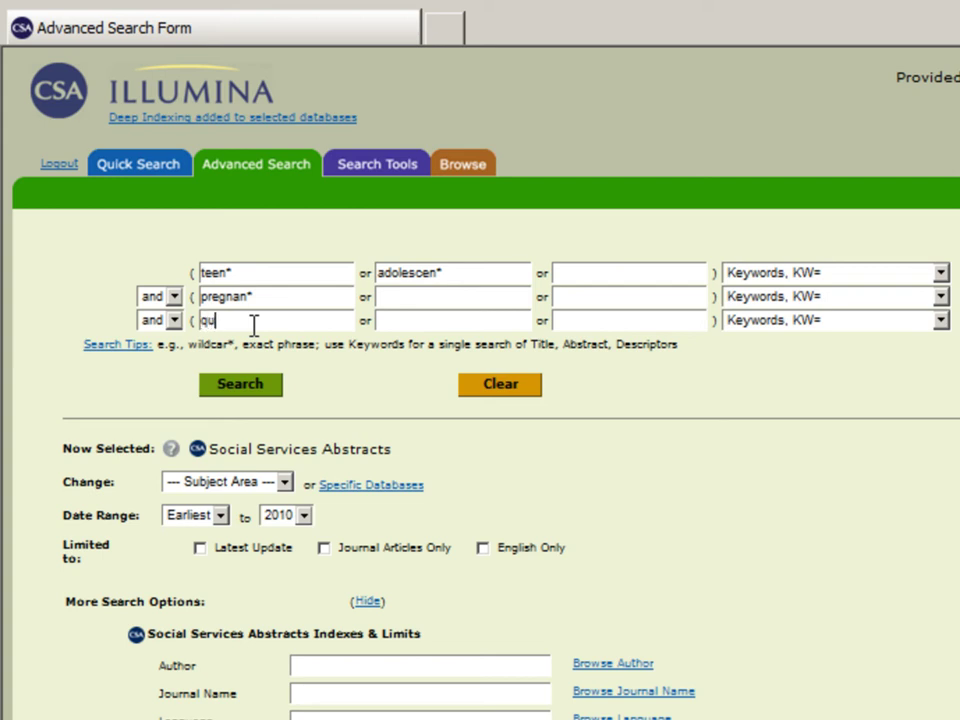
{"action": "type", "text": "alitative"}
{"action": "type", "text": " orpu"}
{"action": "key", "text": "BackSpace"}
{"action": "key", "text": "BackSpace"}
{"action": "type", "text": "quantitative"}
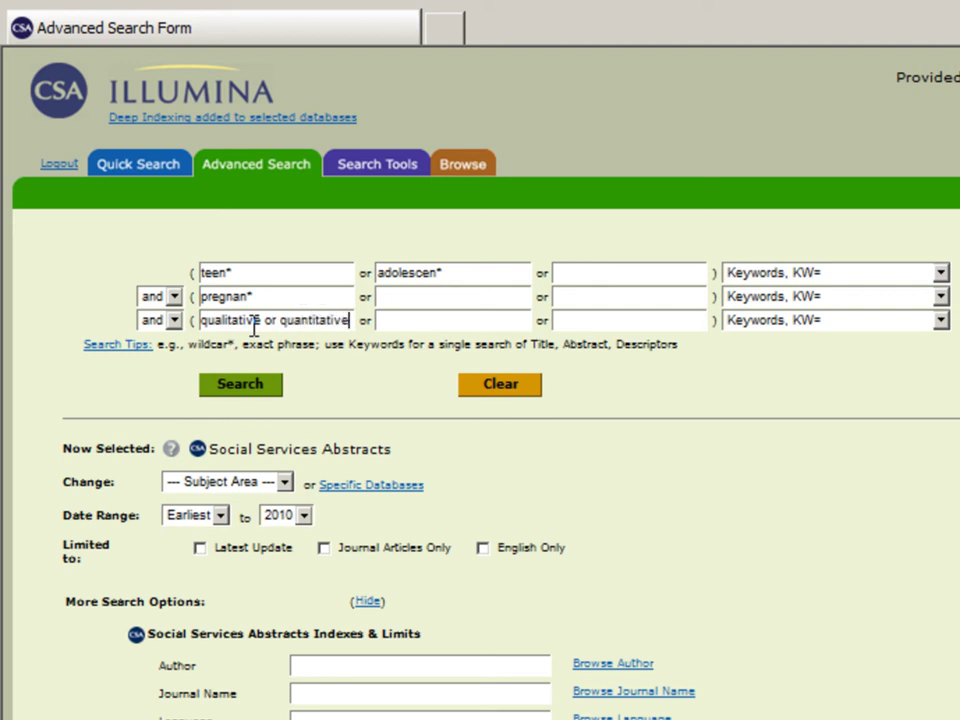
Add "empirical" and "evidence-based" as alternatives in the third keyword row and run the search.
{"action": "left_click", "coordinate": [415, 321]}
{"action": "type", "text": "empirical"}
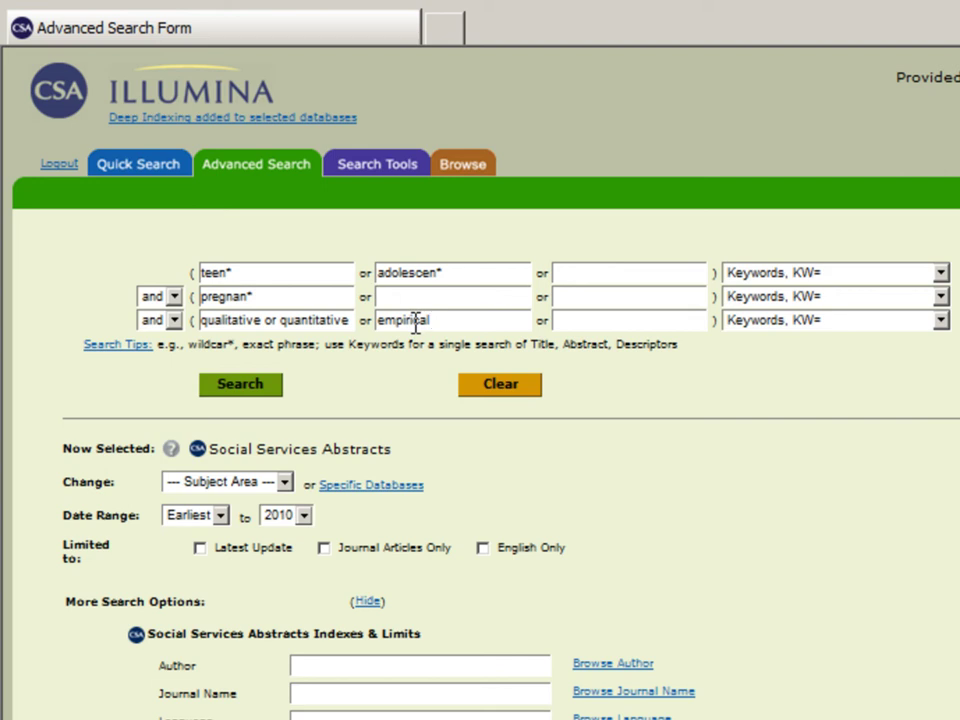
{"action": "left_click", "coordinate": [583, 322]}
{"action": "type", "text": "evidence-based"}
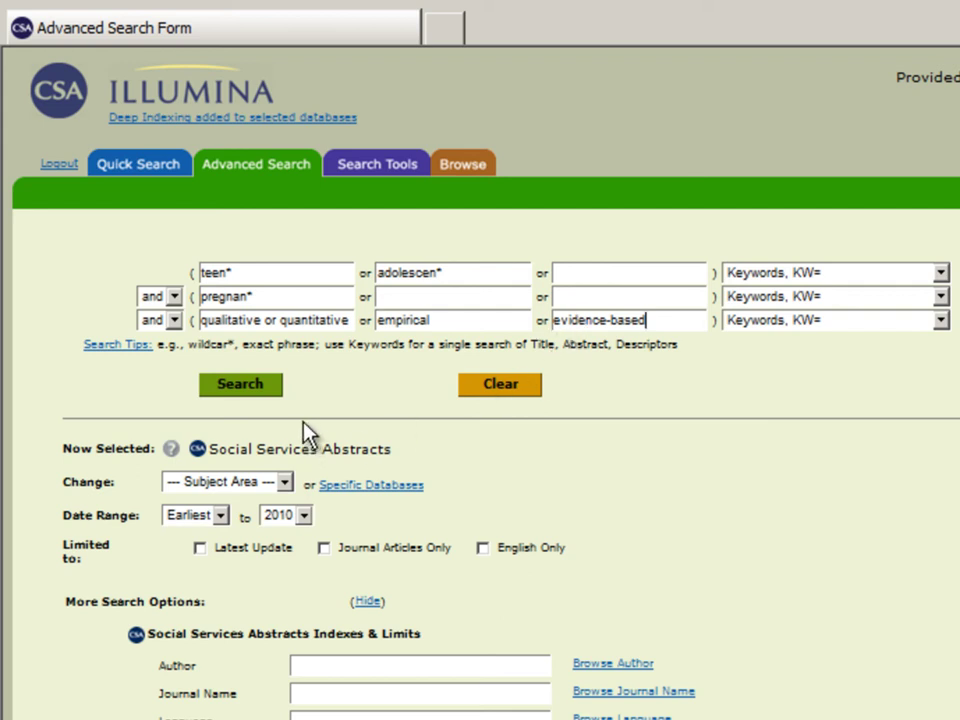
{"action": "left_click", "coordinate": [255, 392]}
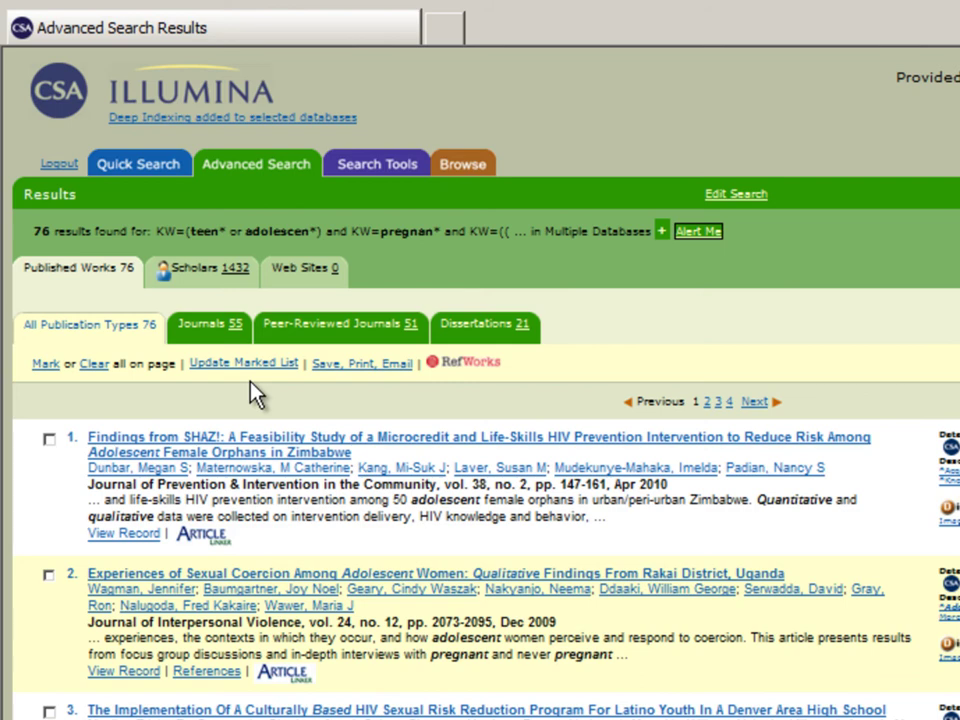
Limit the results to peer-reviewed journals and review the record on the culturally based HIV sexual risk reduction program for Latino youth in Denver.
{"action": "left_click", "coordinate": [412, 333]}
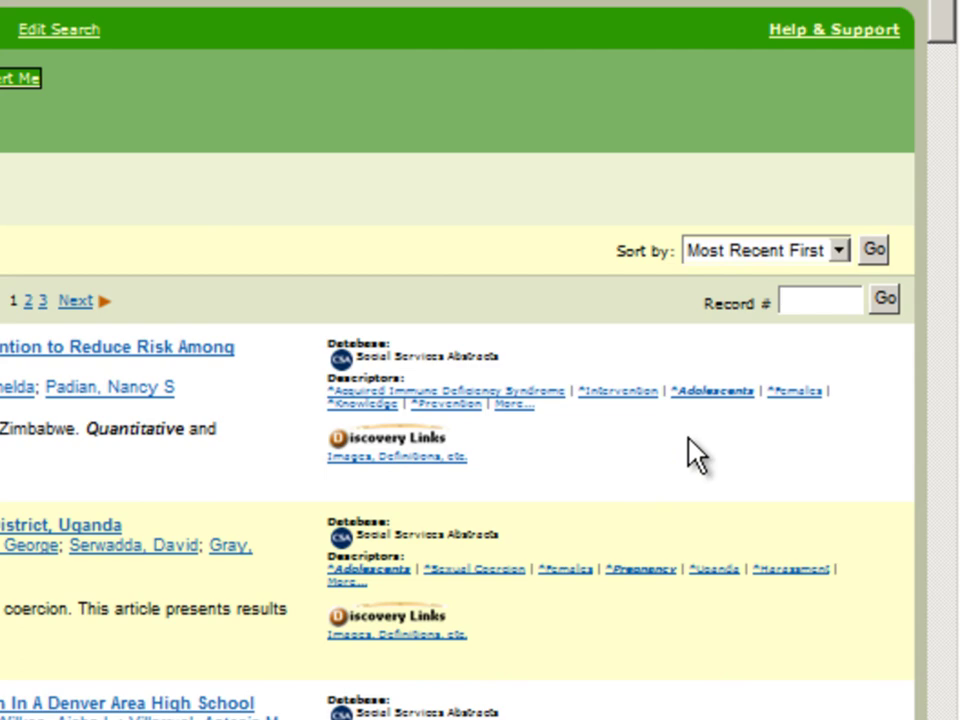
{"action": "left_click_drag", "start_coordinate": [940, 0], "coordinate": [945, 75]}
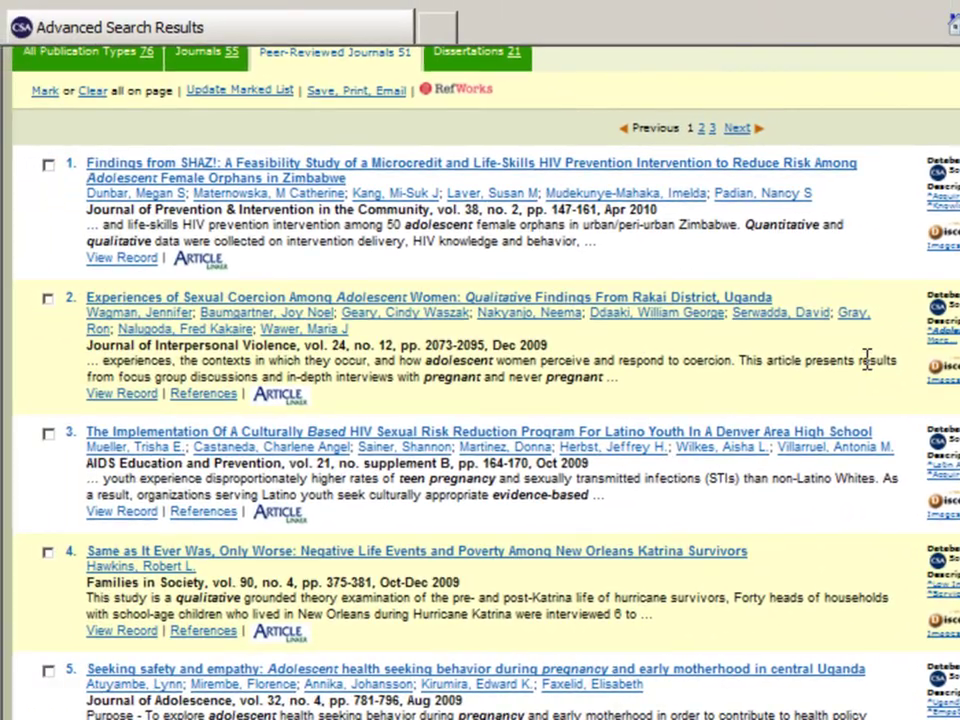
{"action": "left_click", "coordinate": [331, 432]}
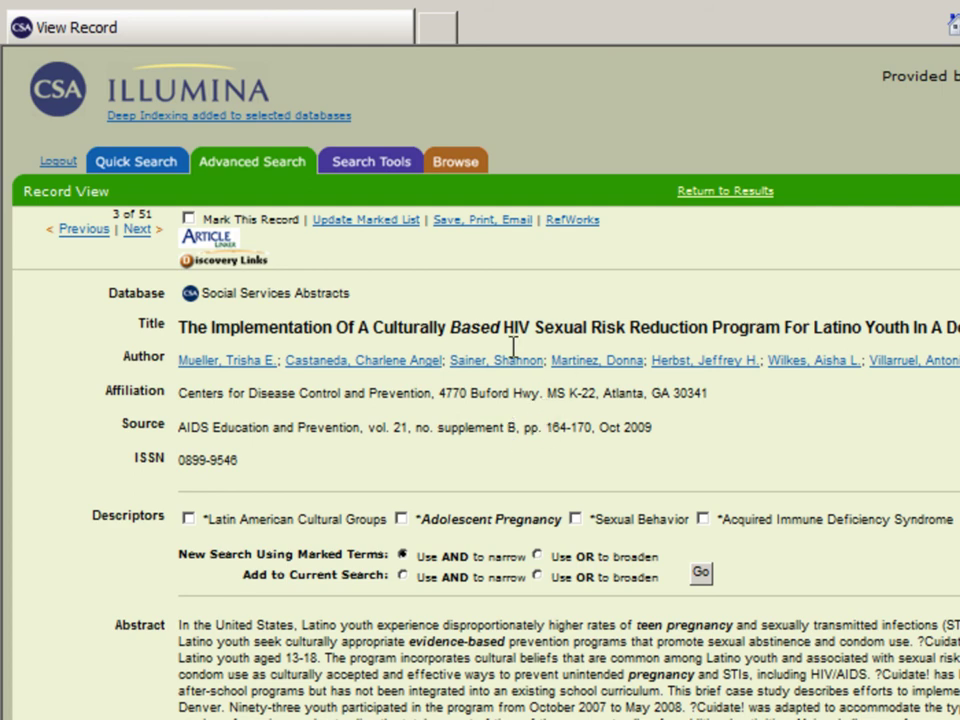
{"action": "scroll", "coordinate": [563, 372], "scroll_direction": "down", "scroll_amount": 3}
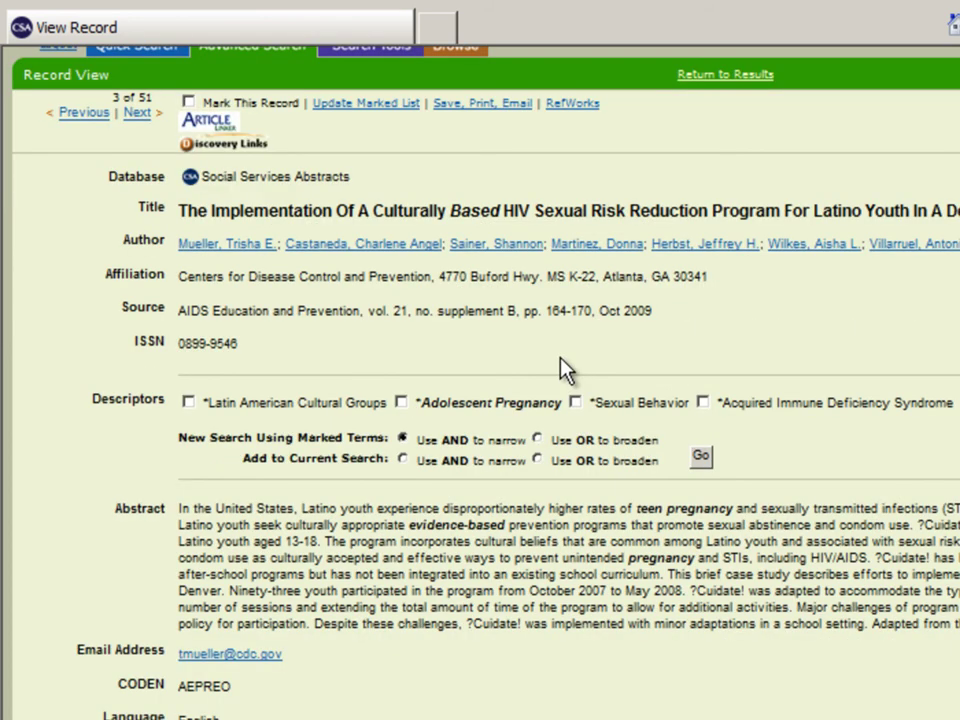
{"action": "scroll", "coordinate": [560, 360], "scroll_direction": "down", "scroll_amount": 6}
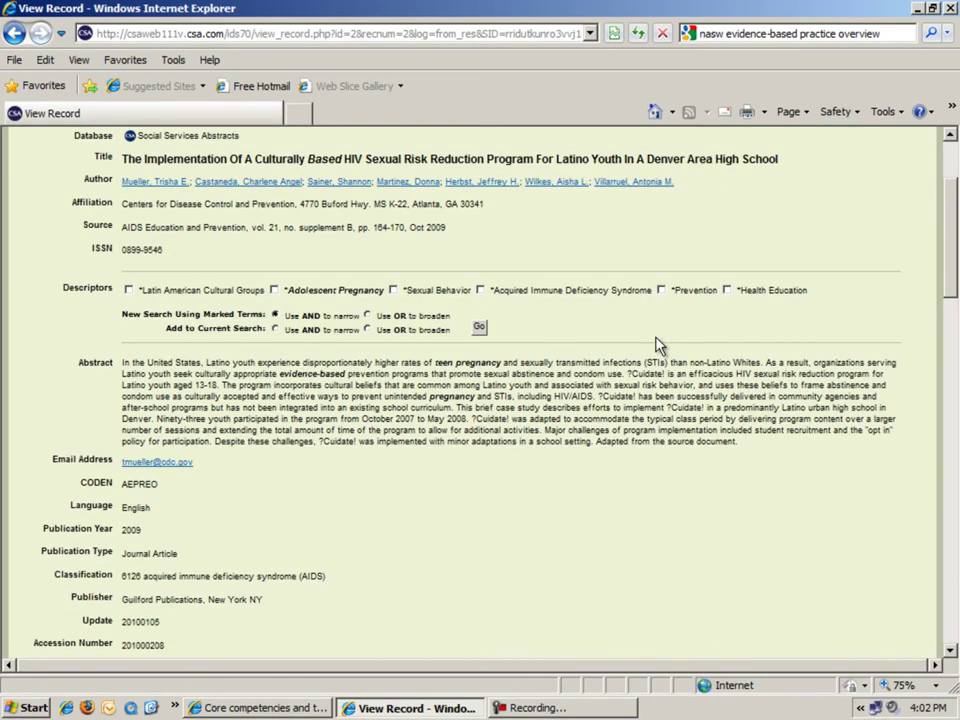
{"action": "scroll", "coordinate": [658, 346], "scroll_direction": "up", "scroll_amount": 2}
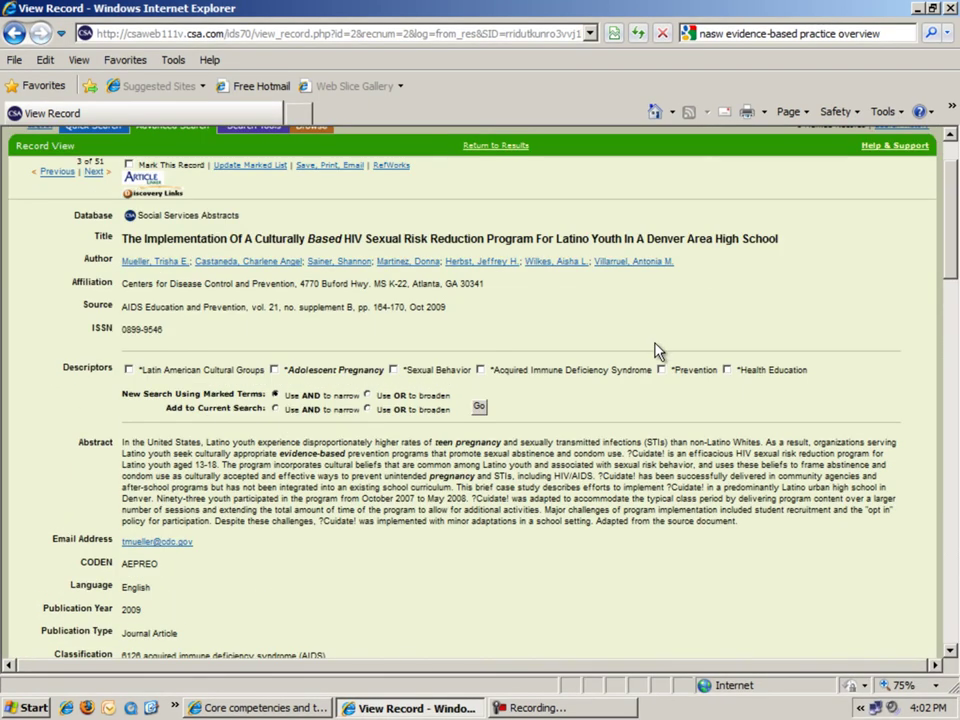
{"action": "scroll", "coordinate": [658, 350], "scroll_direction": "up", "scroll_amount": 2}
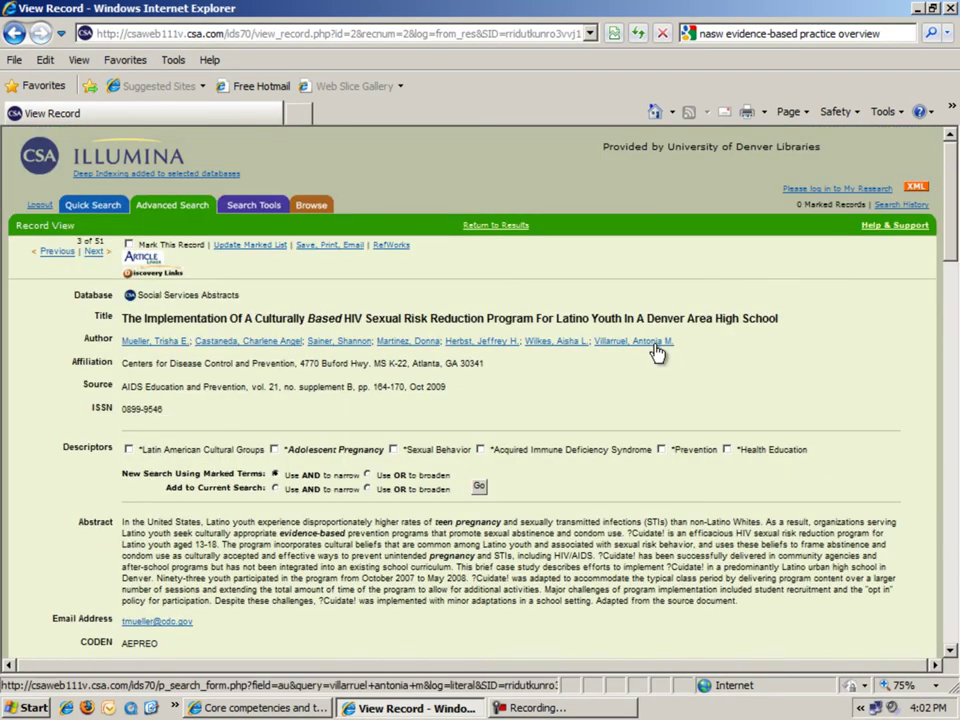
Return to the results and review the record "Comprehensive Sexuality Education vs. Abstinence-Only Sexuality Education: The Need for Evidence-Based Research and Practice".
{"action": "left_click", "coordinate": [510, 229]}
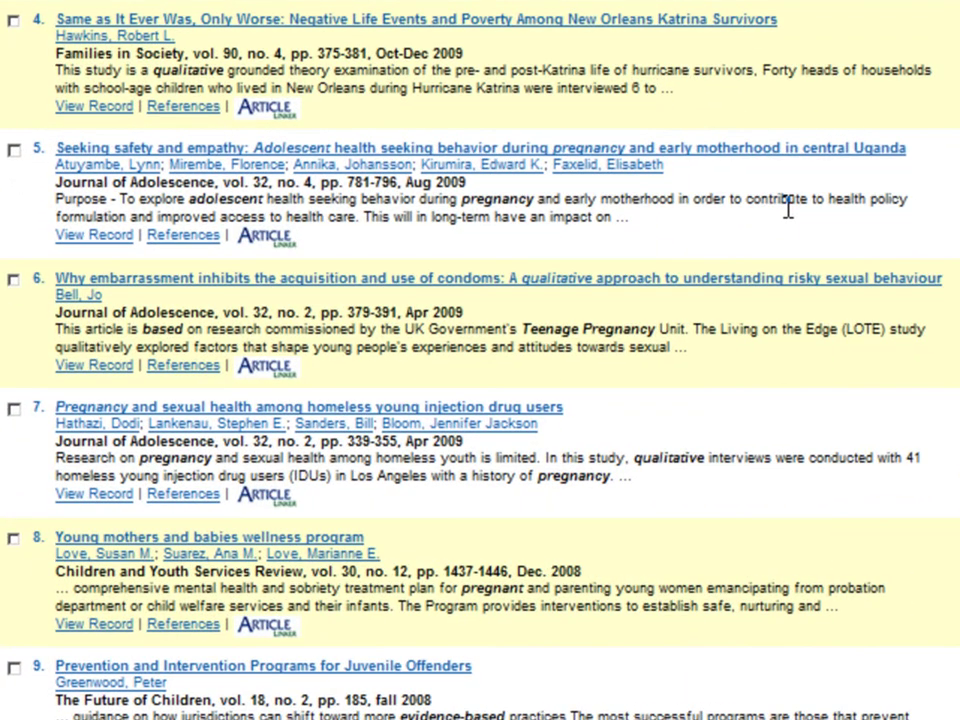
{"action": "scroll", "coordinate": [788, 207], "scroll_direction": "down", "scroll_amount": 5}
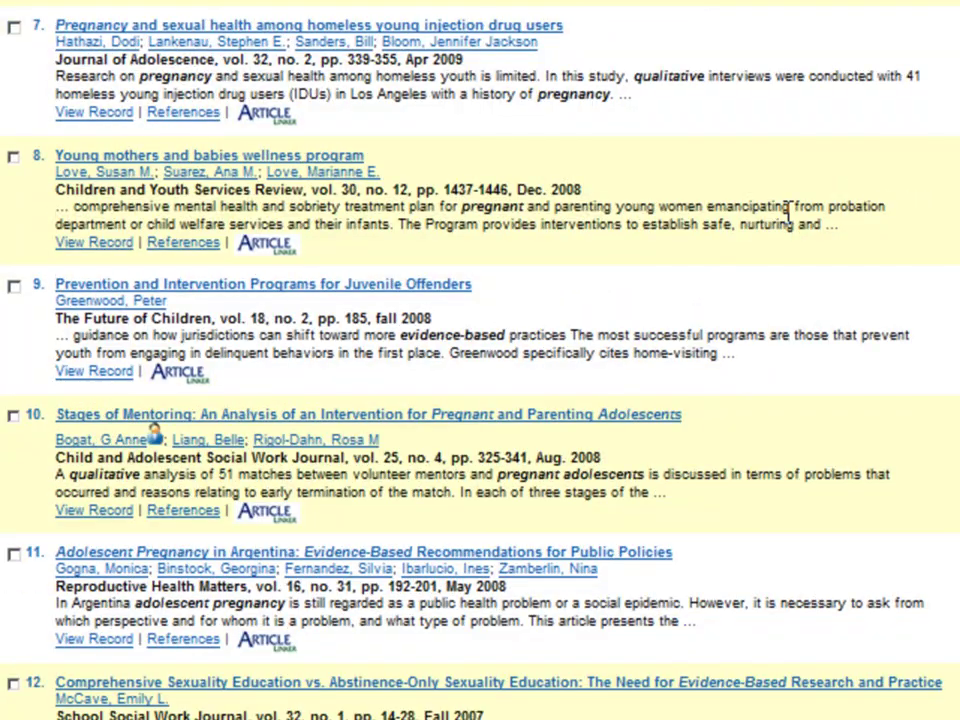
{"action": "scroll", "coordinate": [788, 207], "scroll_direction": "down", "scroll_amount": 3}
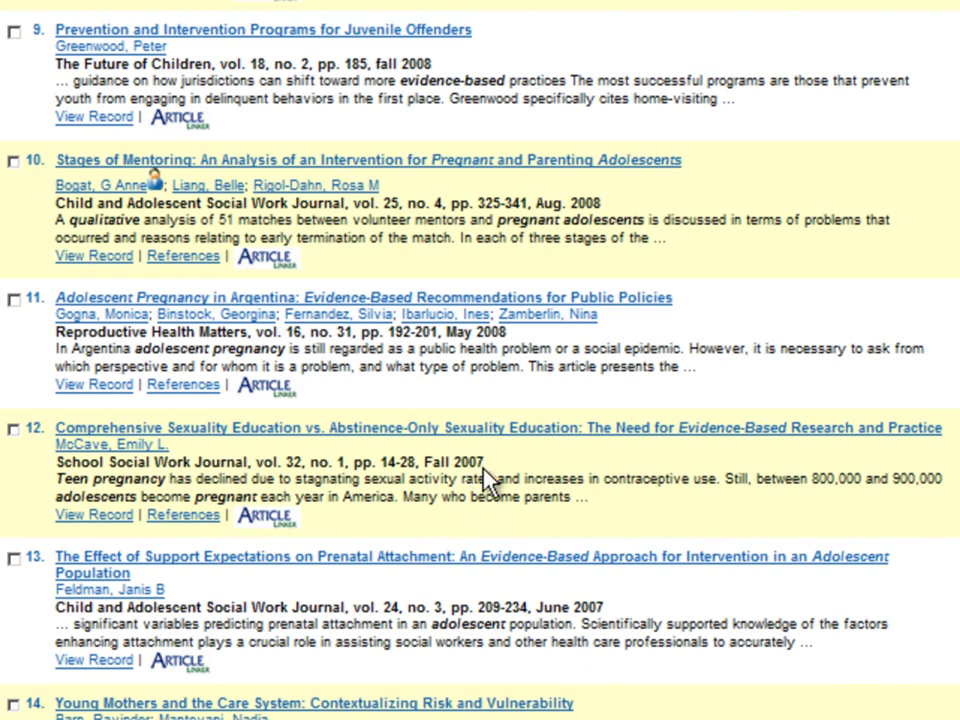
{"action": "left_click", "coordinate": [566, 430]}
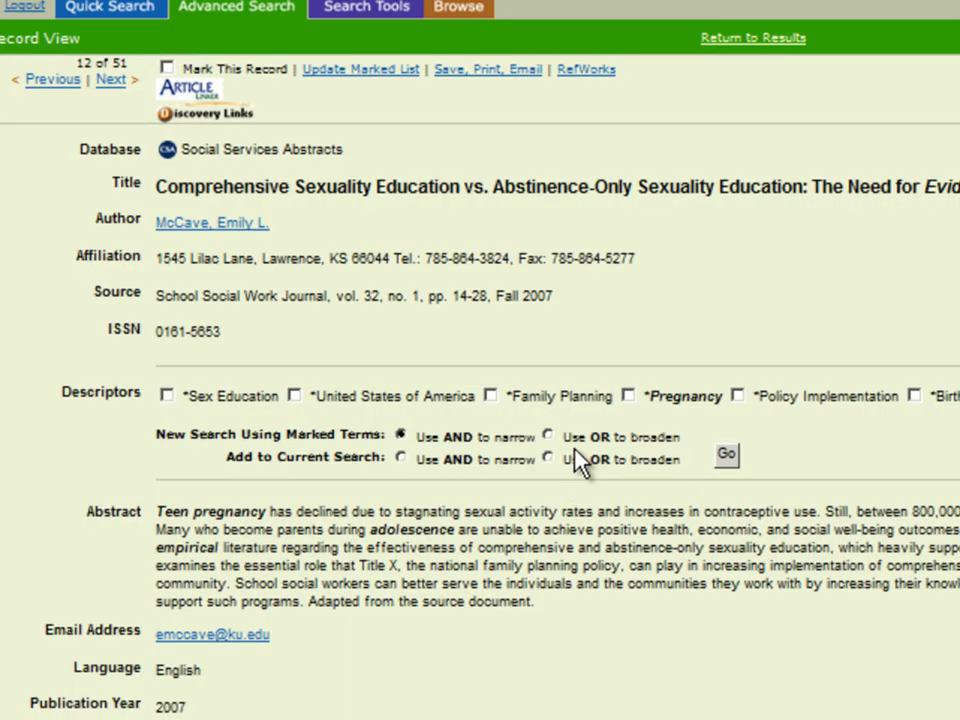
{"action": "scroll", "coordinate": [571, 460], "scroll_direction": "down", "scroll_amount": 5}
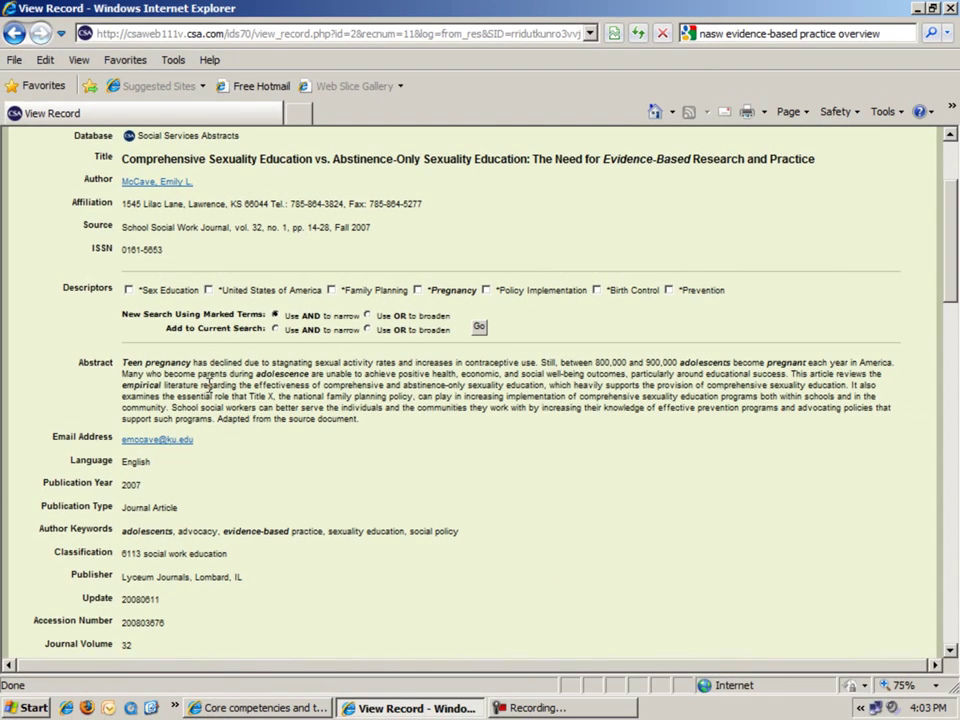
{"action": "scroll", "coordinate": [192, 319], "scroll_direction": "up", "scroll_amount": 3}
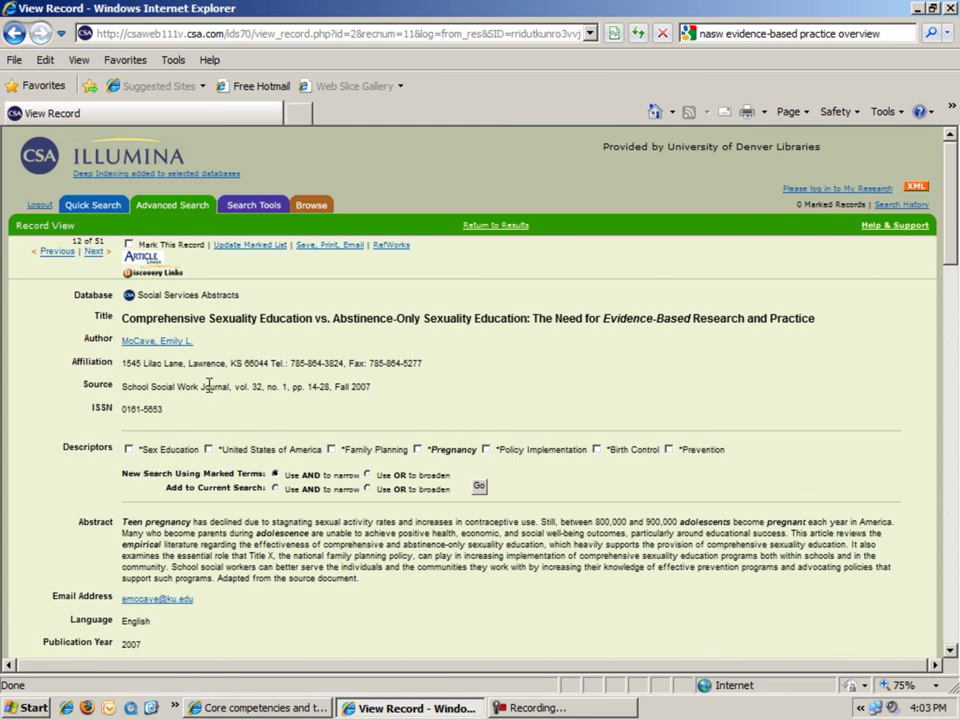